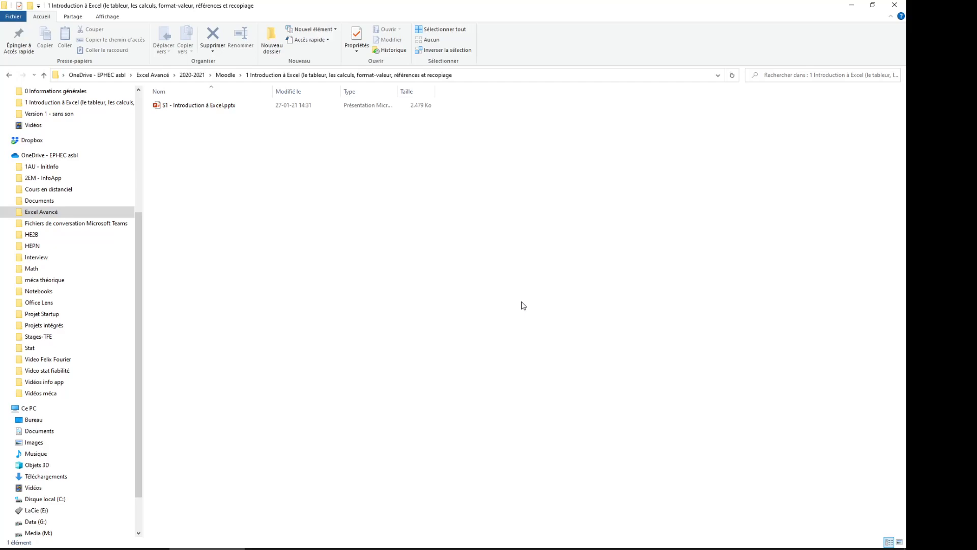
key("super")
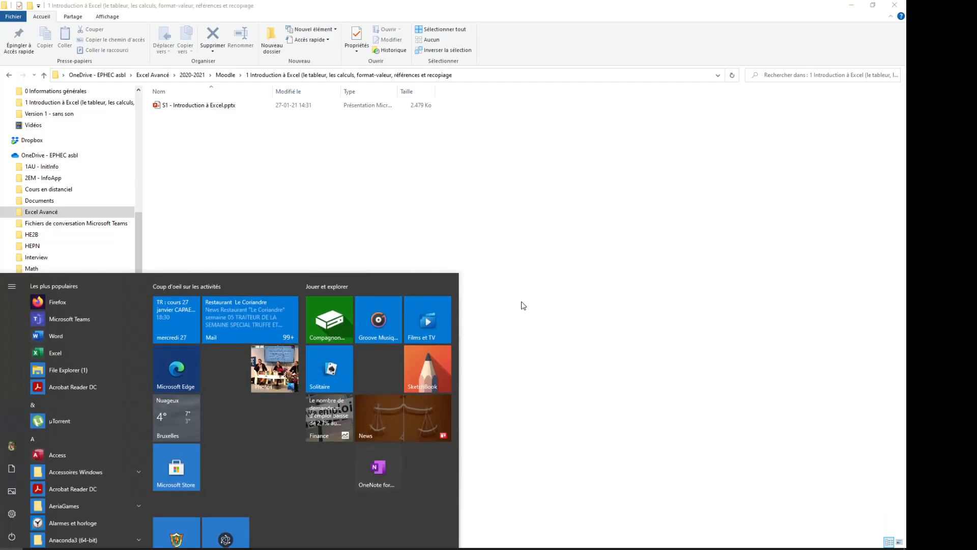
type("excel")
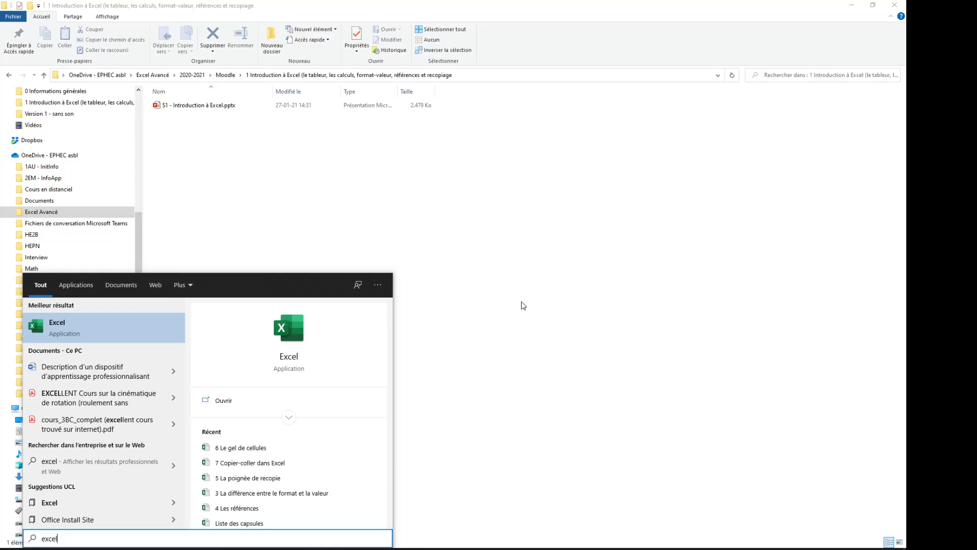
left_click(308, 172)
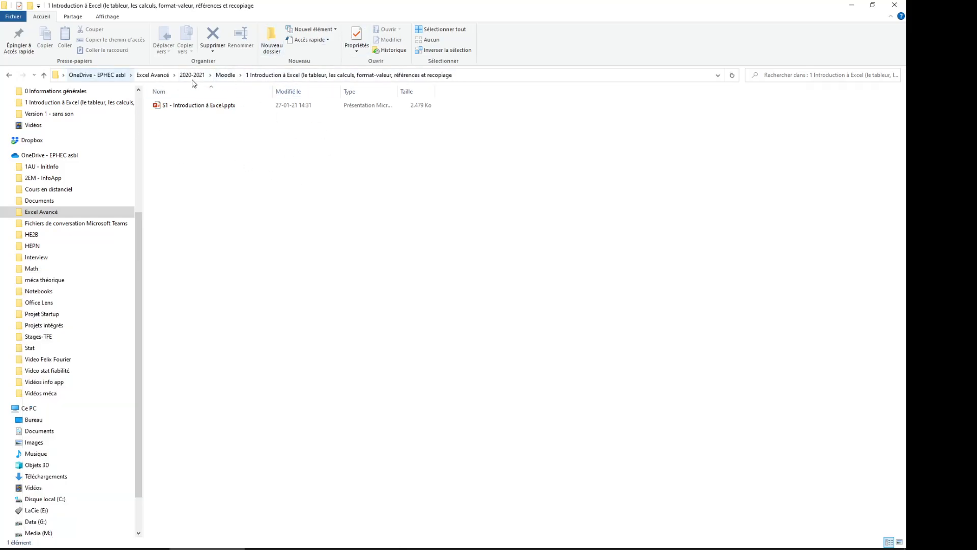
Create a new Excel worksheet file in the current folder and name it S1 - Introduction à Excel.xlsx.
right_click(235, 162)
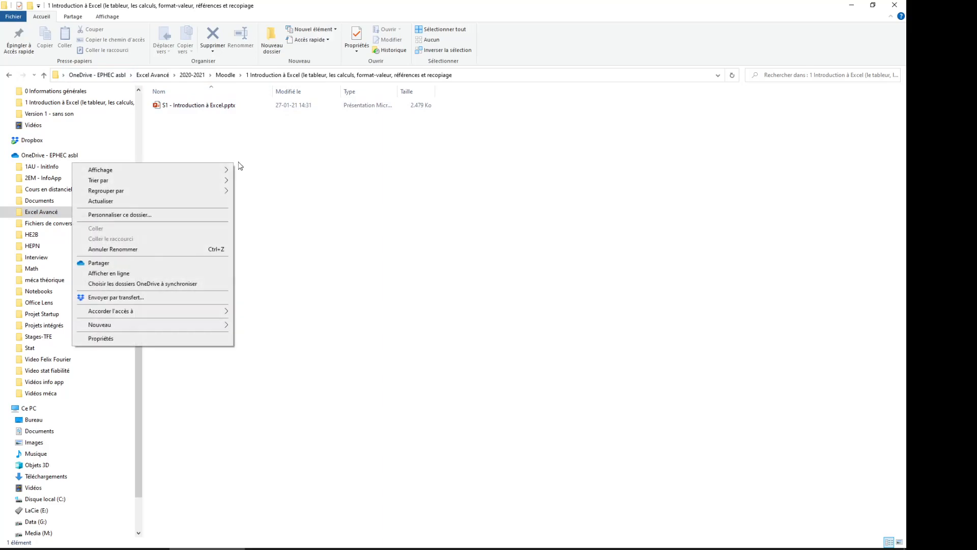
mouse_move(203, 324)
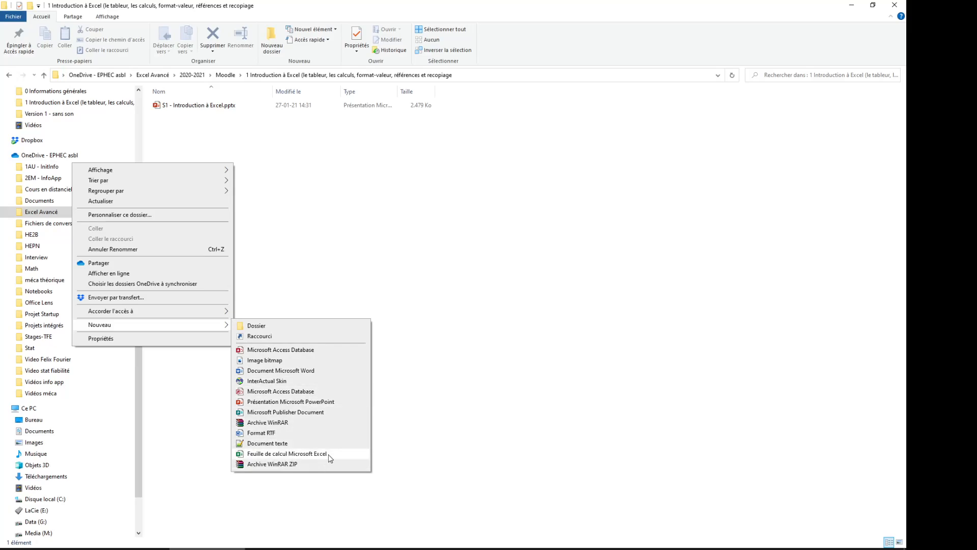
left_click(305, 454)
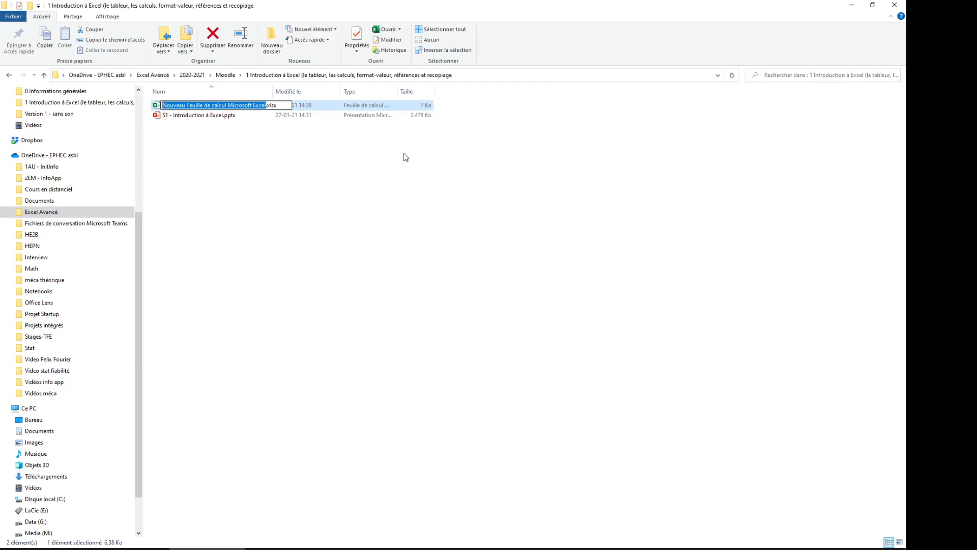
type("S1 - In")
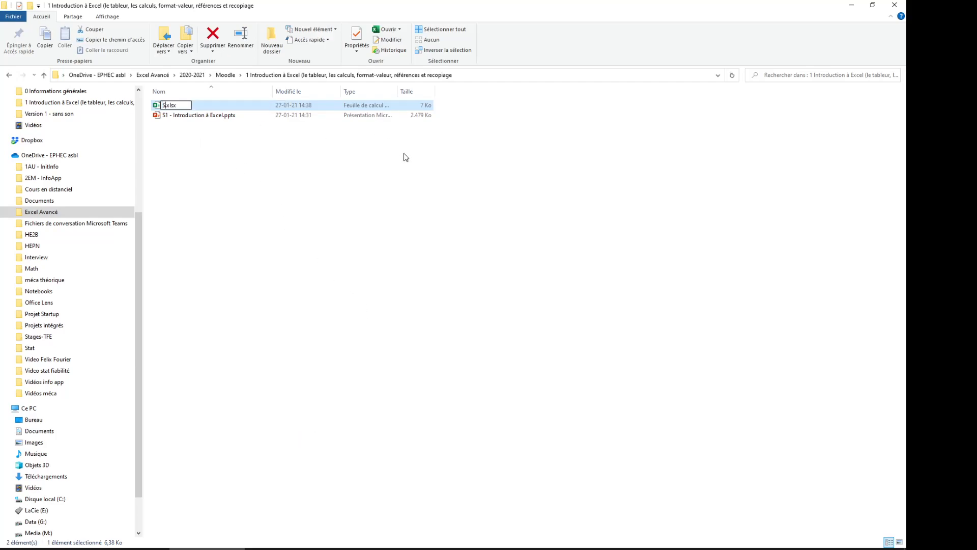
type("troduction à ex")
key("BackSpace")
key("BackSpace")
type("Excel")
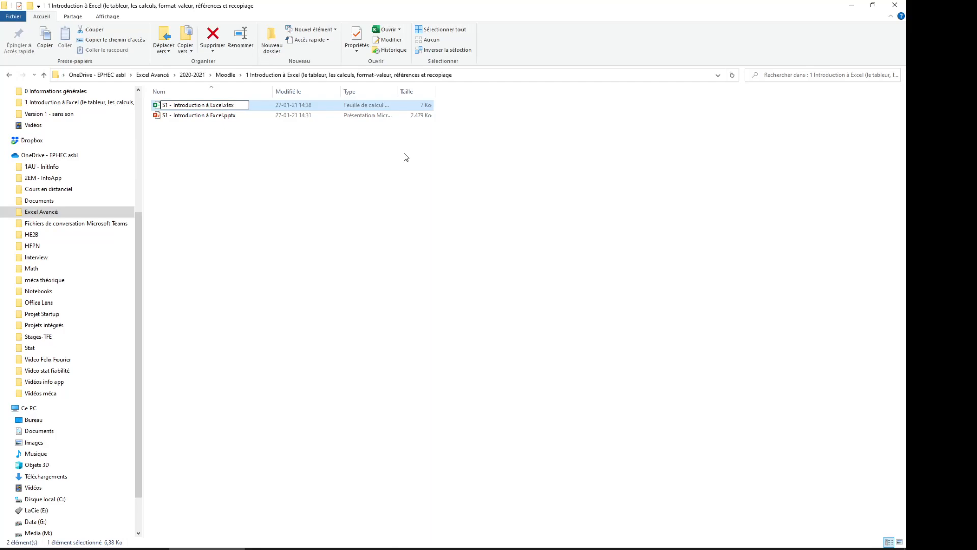
key("Return")
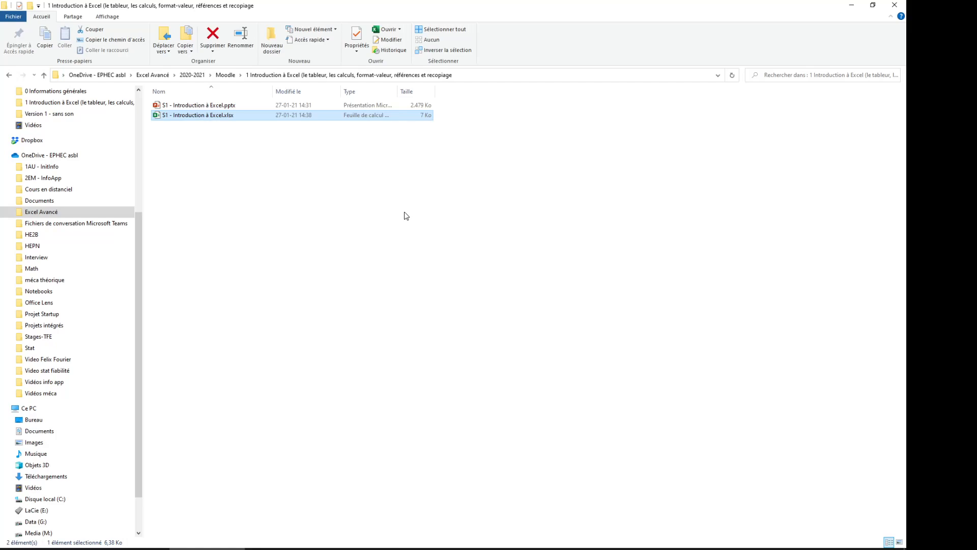
Switch to Excel, create a blank workbook and maximize its window.
key("super")
type("excel")
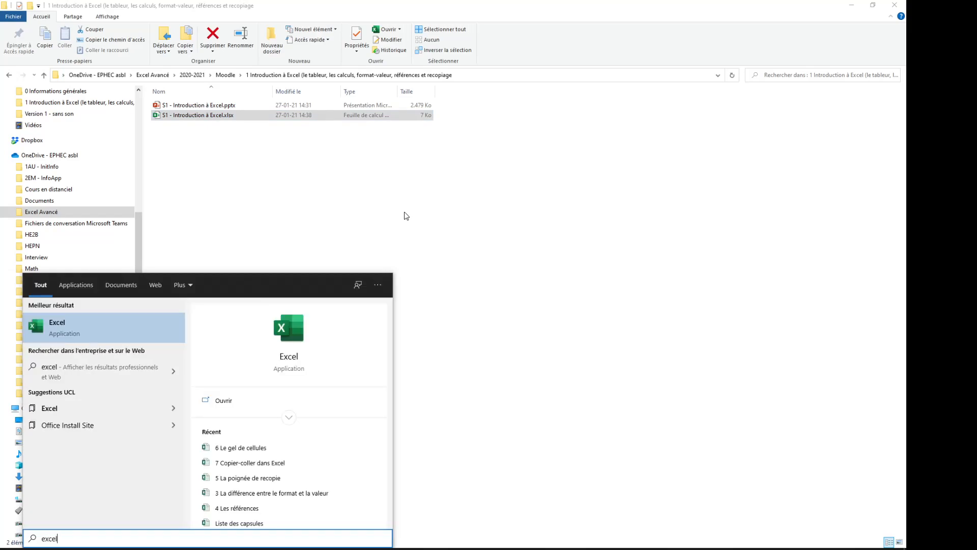
key("Return")
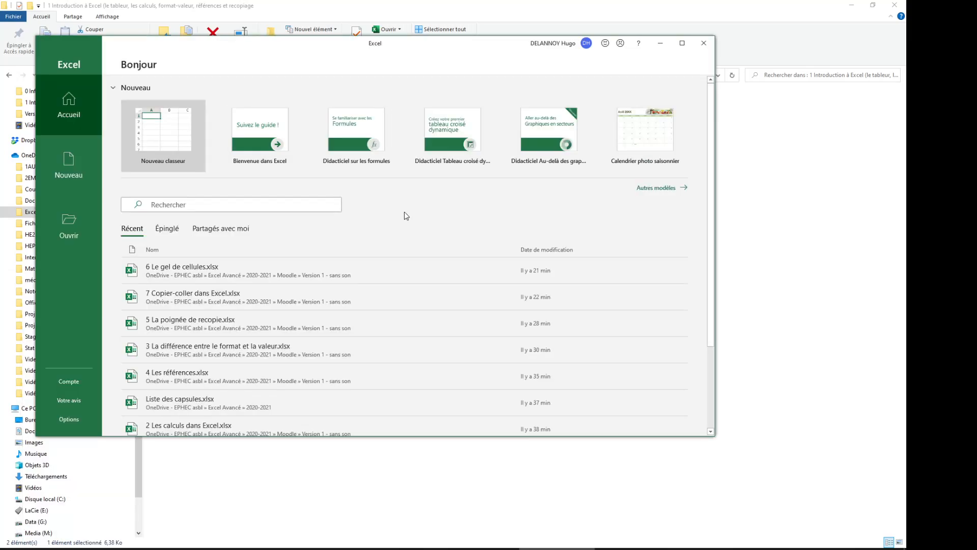
left_click(184, 135)
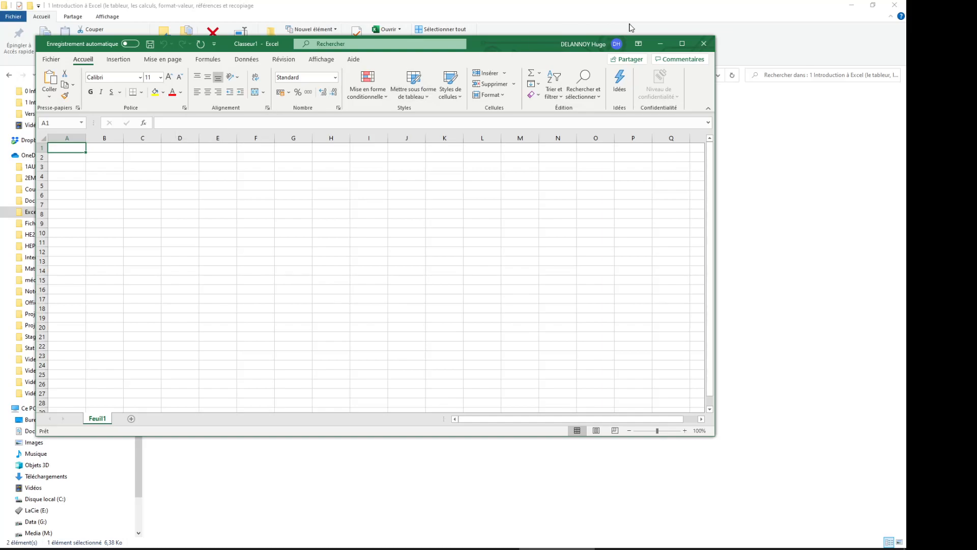
left_click(682, 43)
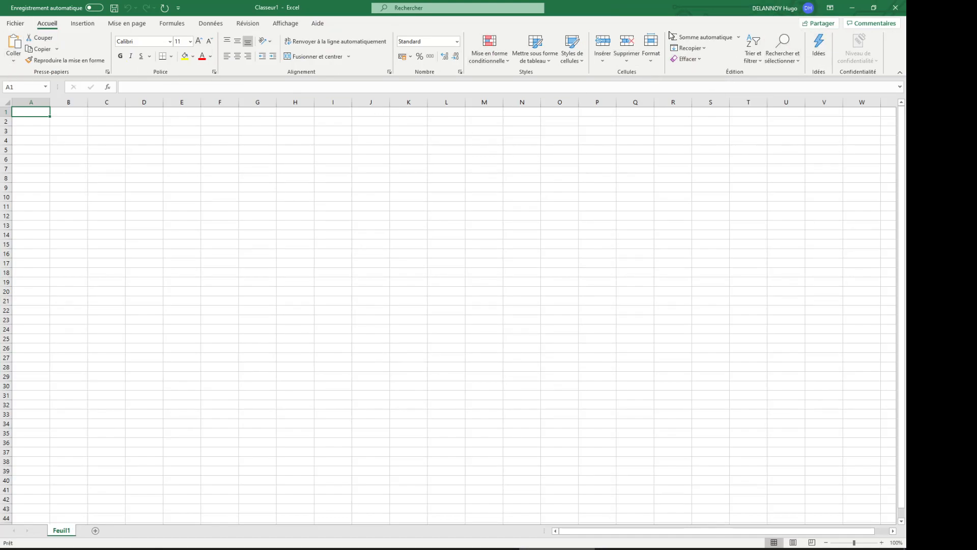
Examine the commands offered under Insertion, Mise en page, Formules, Données, Révision, Affichage and Aide, and return to Accueil.
left_click(85, 30)
left_click(128, 25)
left_click(172, 26)
left_click(211, 25)
left_click(248, 24)
left_click(285, 24)
left_click(317, 24)
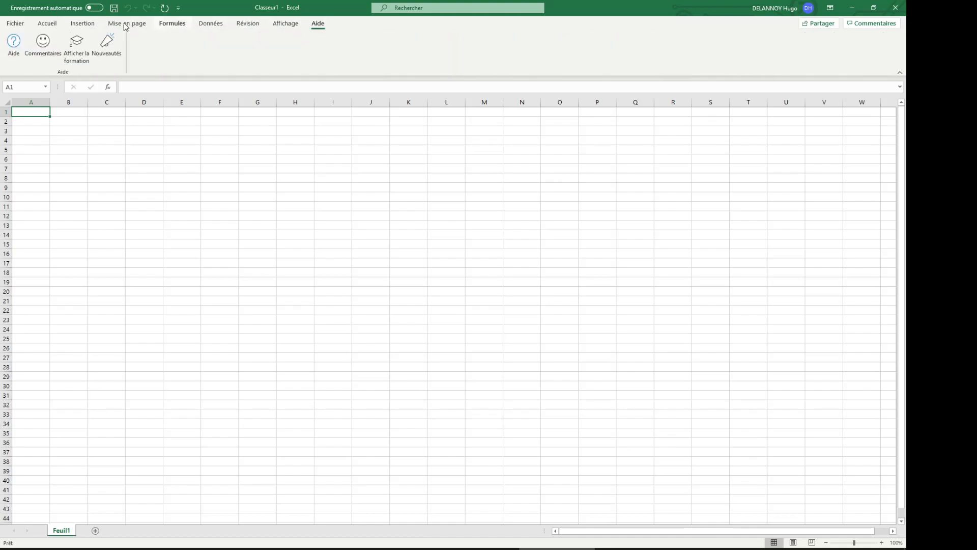
left_click(41, 25)
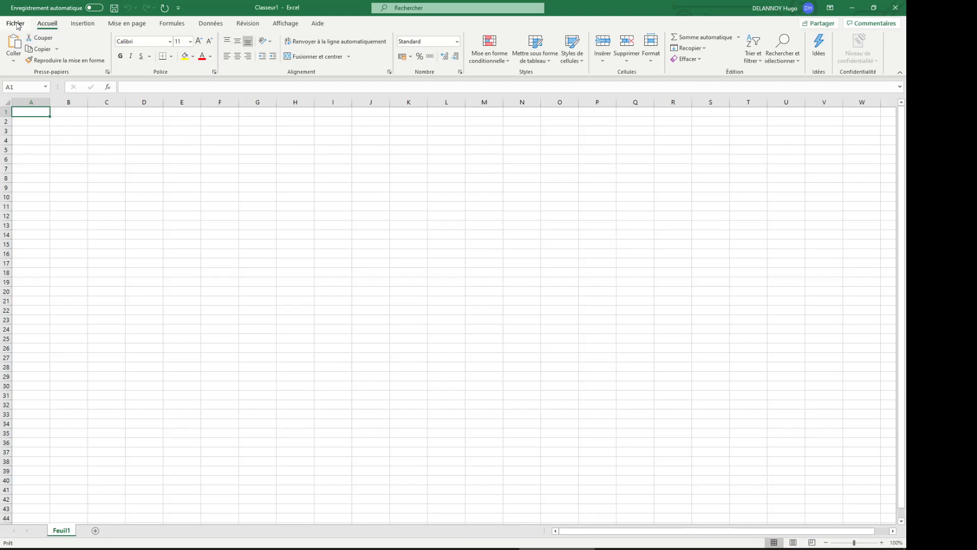
Try to save the workbook as S1 - Introduction à Excel.xlsx in the introduction folder under Excel Avancé, 2020-2021, Moodle.
left_click(15, 23)
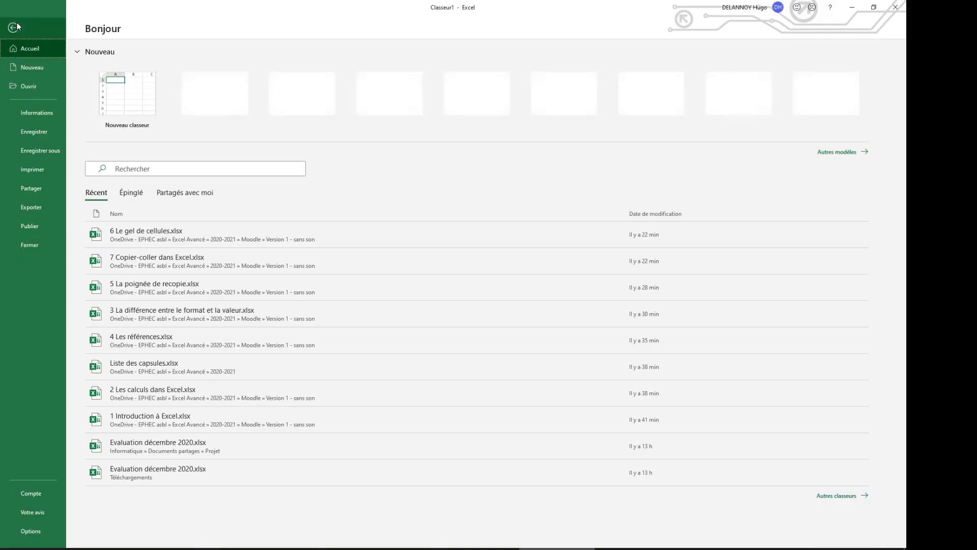
left_click(35, 149)
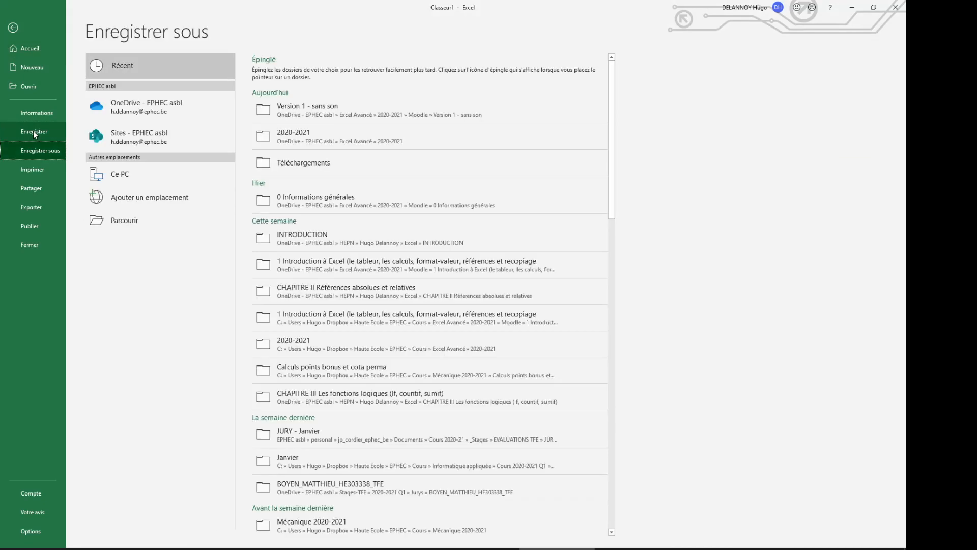
left_click(163, 217)
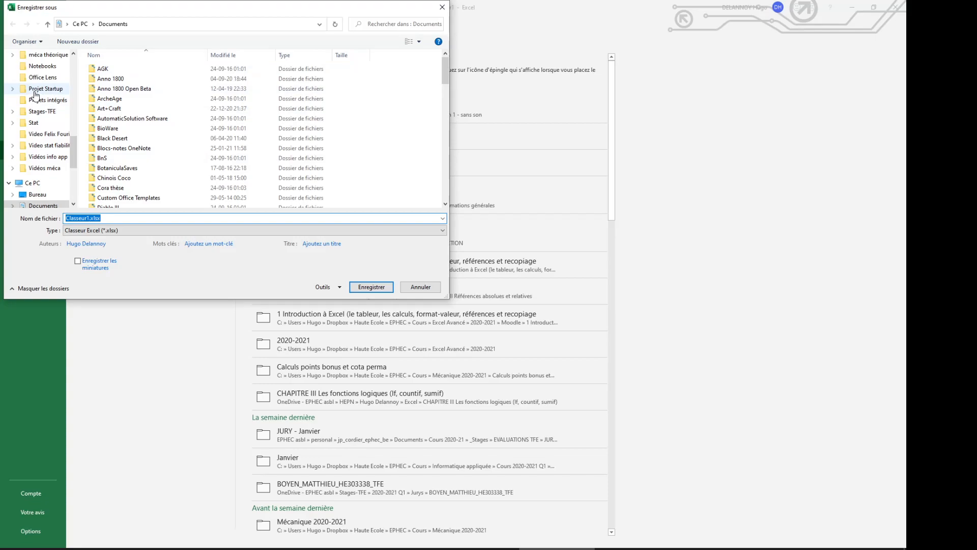
scroll(49, 103, "up", 2)
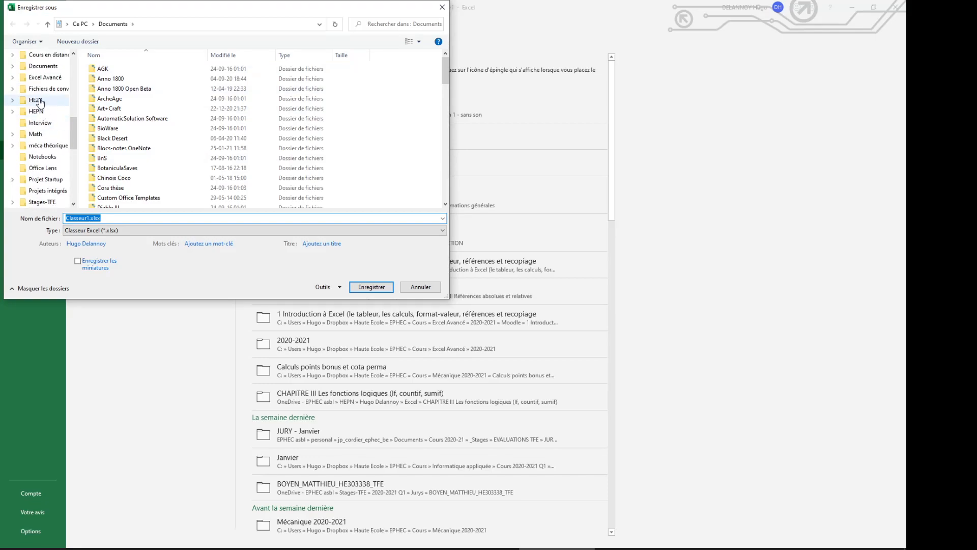
left_click(44, 79)
double_click(136, 72)
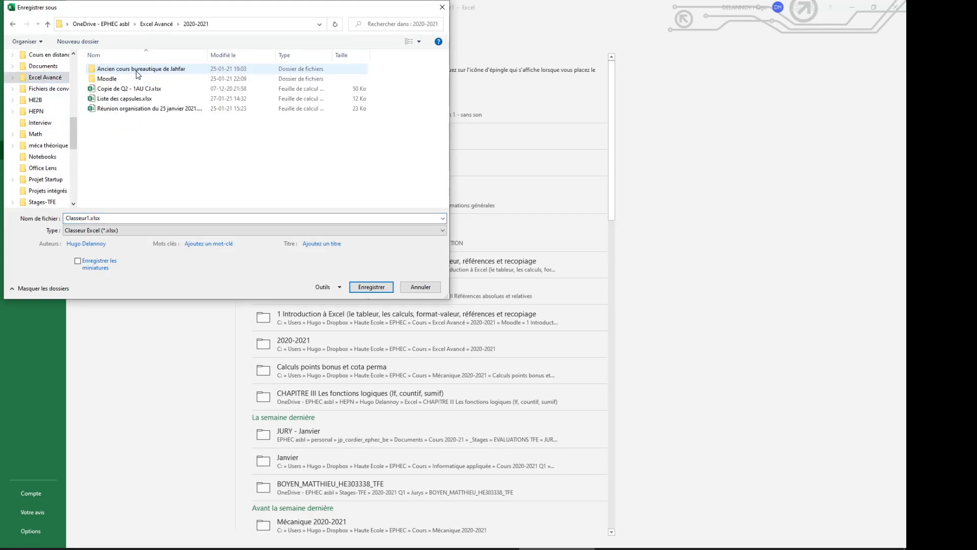
double_click(126, 70)
key("alt+Left")
double_click(118, 79)
double_click(123, 80)
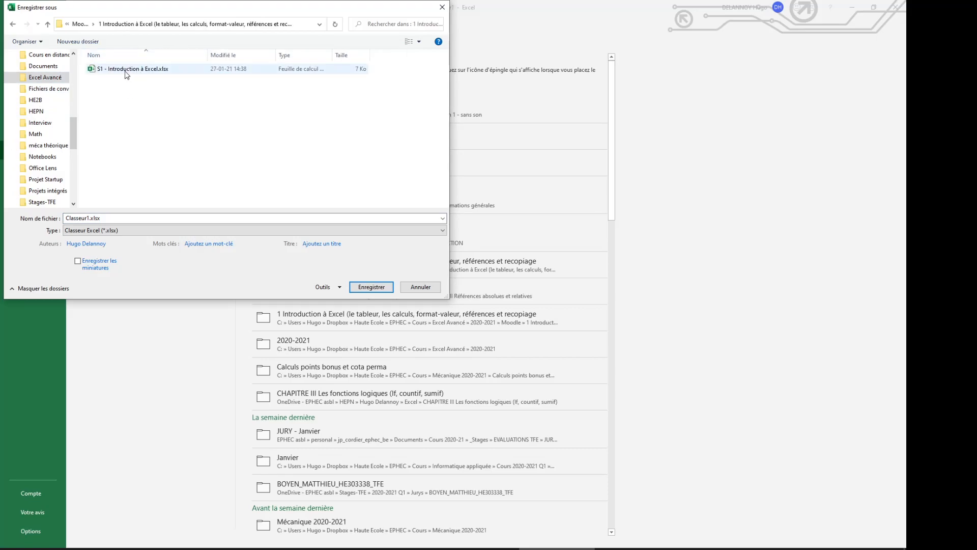
double_click(93, 219)
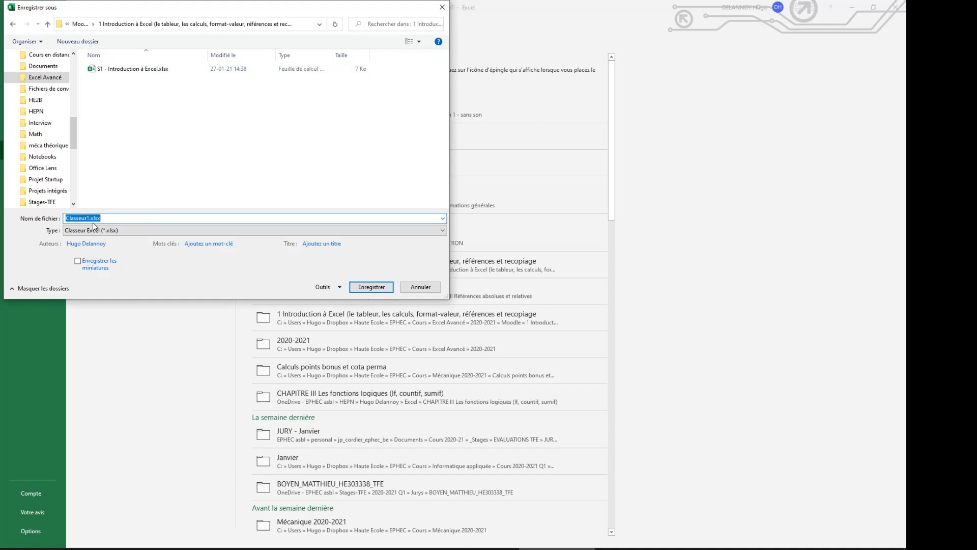
left_click(122, 70)
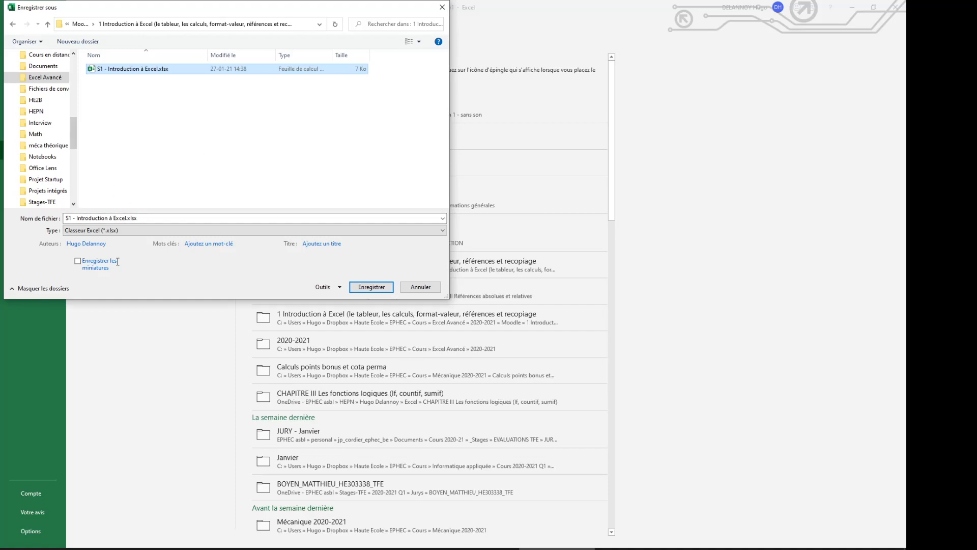
left_click(419, 287)
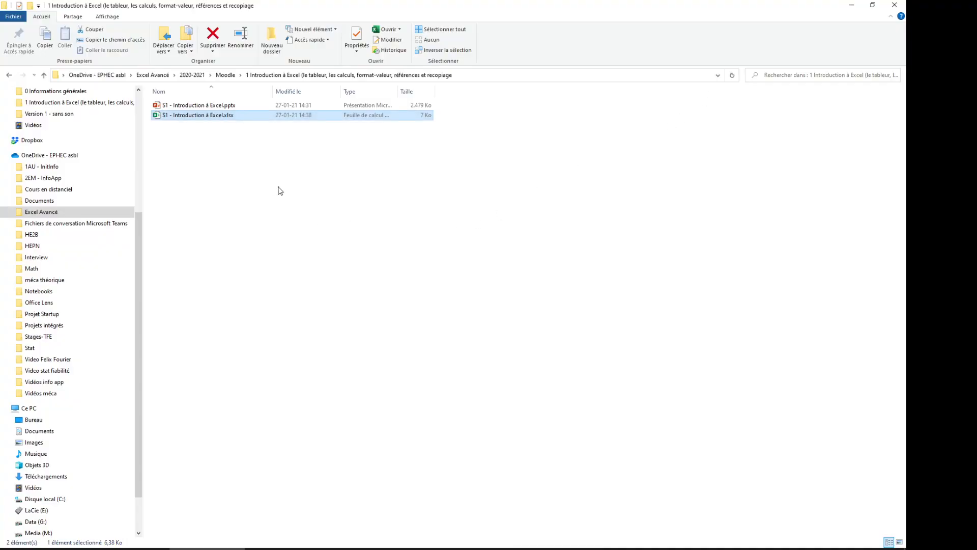
Open S1 - Introduction à Excel.xlsx from the folder and add three new worksheets after Feuil1.
double_click(194, 116)
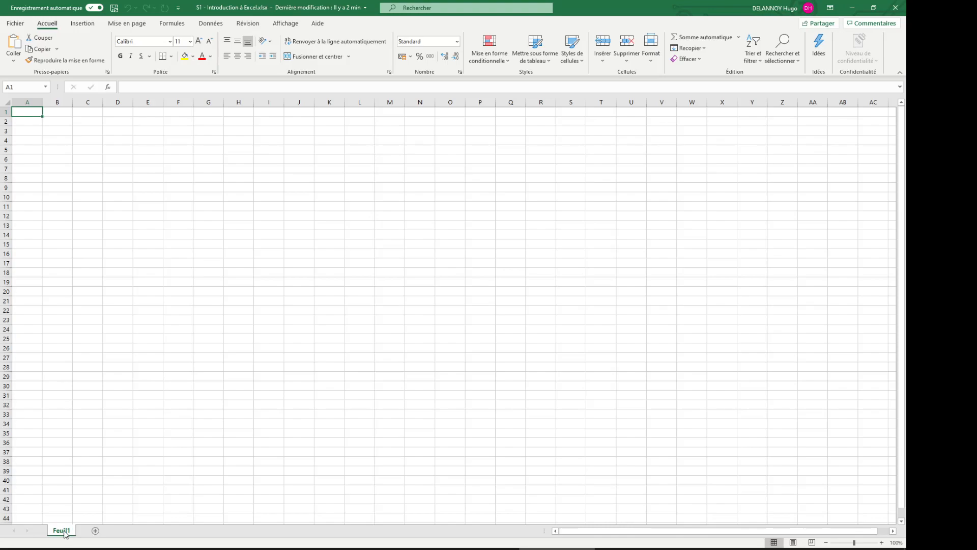
left_click(96, 531)
left_click(125, 531)
left_click(152, 531)
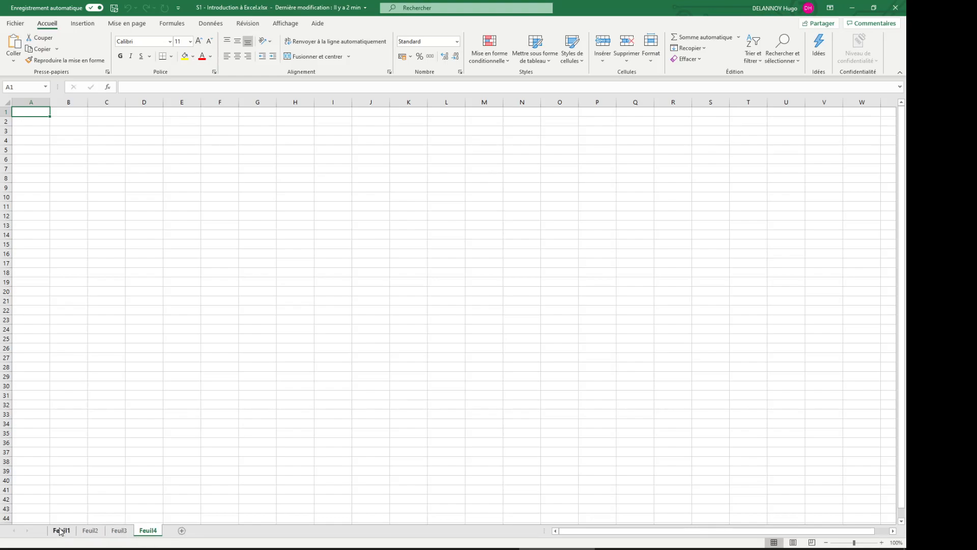
Delete the worksheets Feuil4, Feuil3 and Feuil2 from the workbook.
right_click(152, 533)
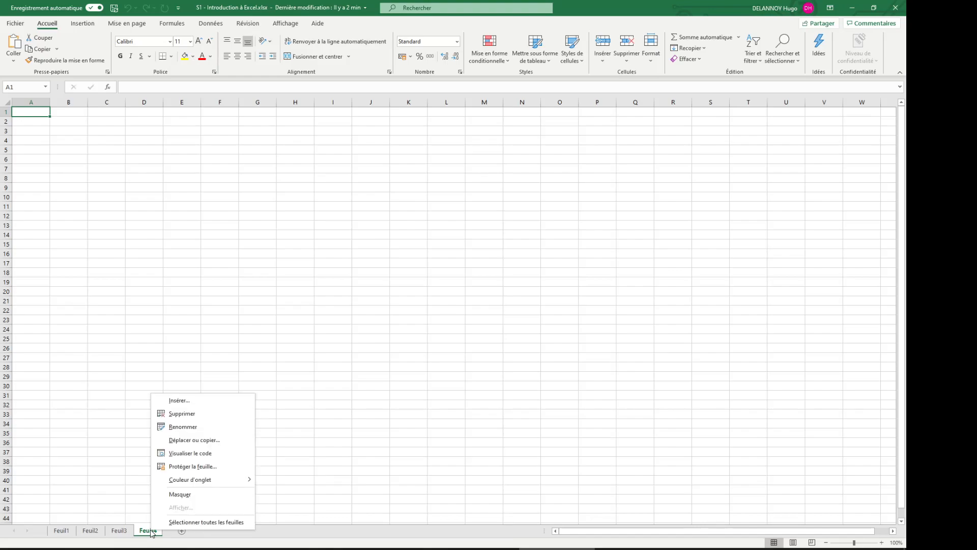
left_click(206, 414)
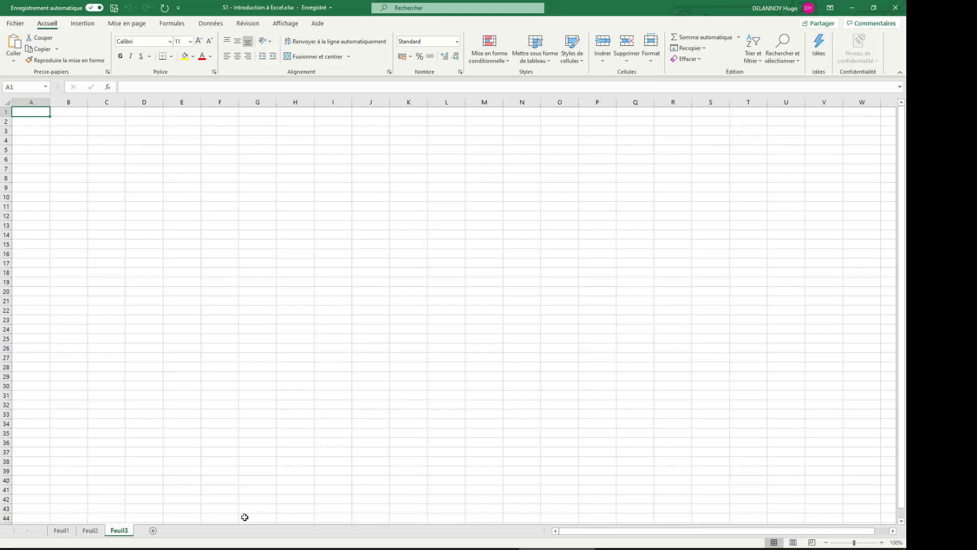
right_click(122, 532)
left_click(170, 415)
right_click(91, 532)
left_click(158, 415)
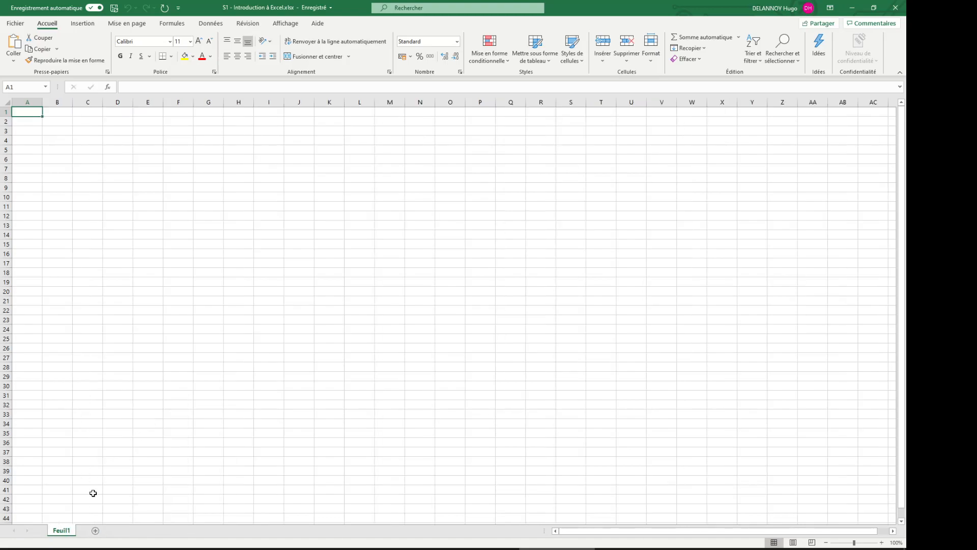
Rename the worksheet Feuil1 as "S1 - Introduction".
right_click(63, 534)
left_click(124, 429)
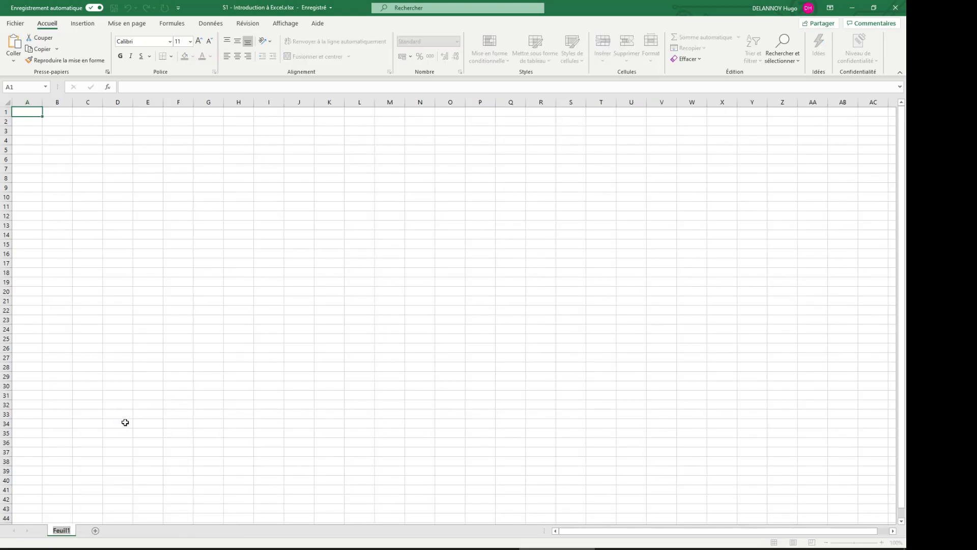
type("S1 - Introduction")
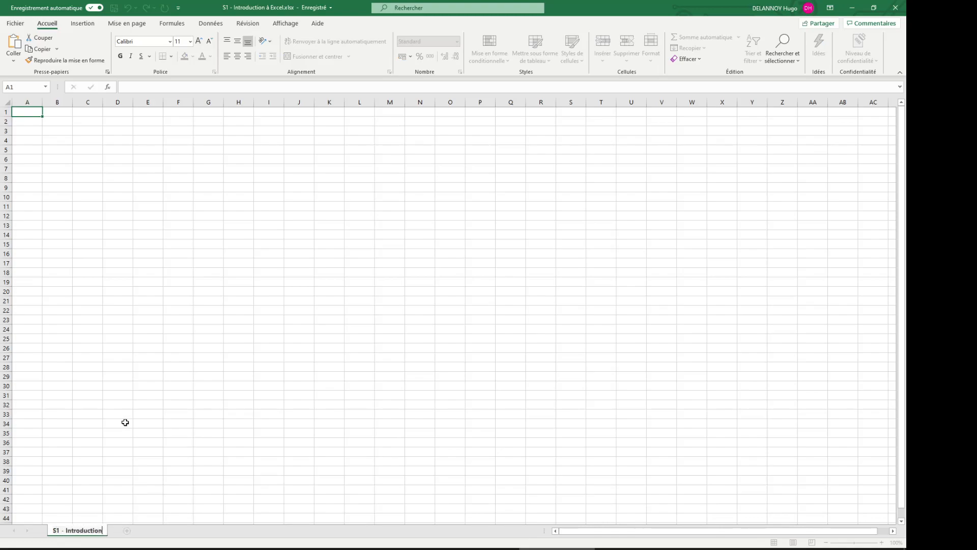
key("Return")
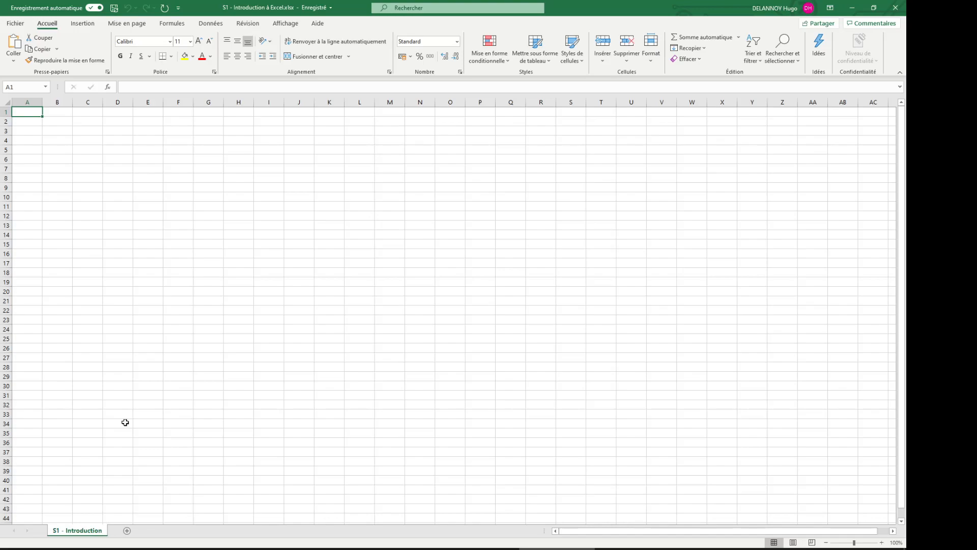
right_click(57, 530)
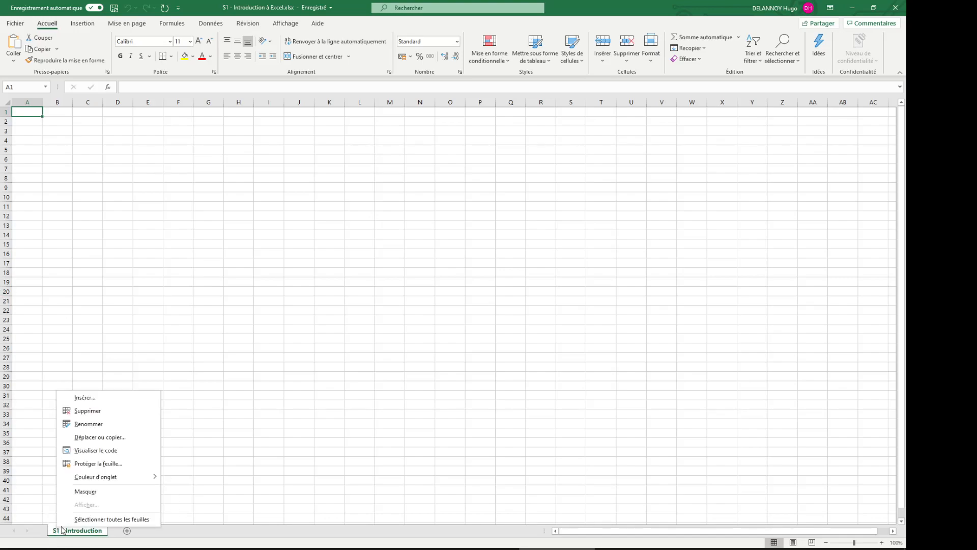
left_click(96, 424)
key("Return")
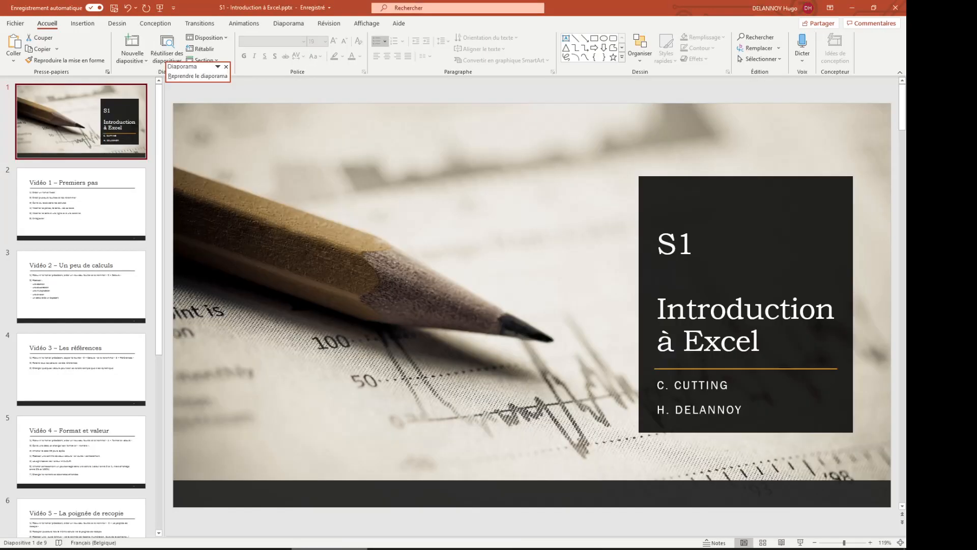
Switch to the S1 - Introduction à Excel.pptx presentation in PowerPoint and display slide 2, Vidéo 1 – Premiers pas.
left_click(319, 548)
left_click(74, 219)
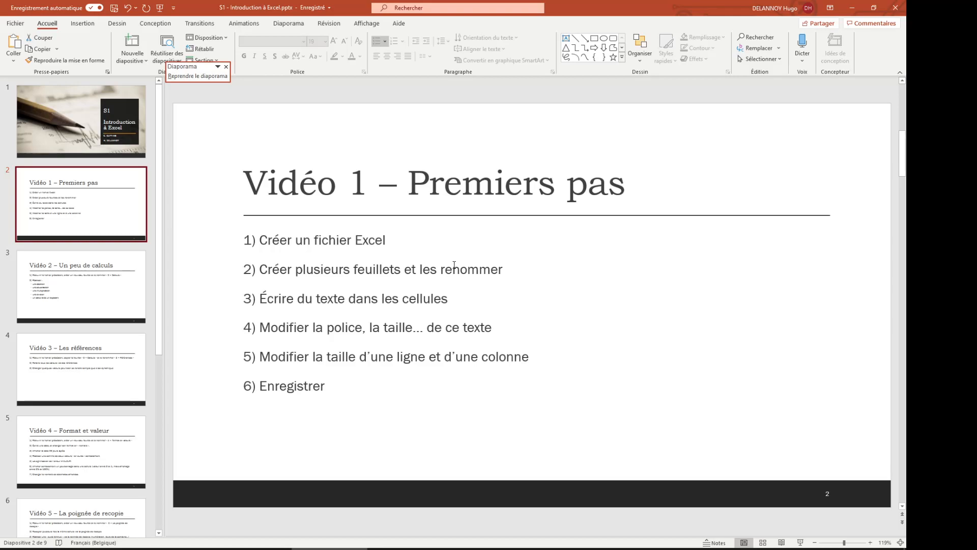
Switch to the S1 - Introduction à Excel.xlsx workbook in Excel.
left_click(589, 539)
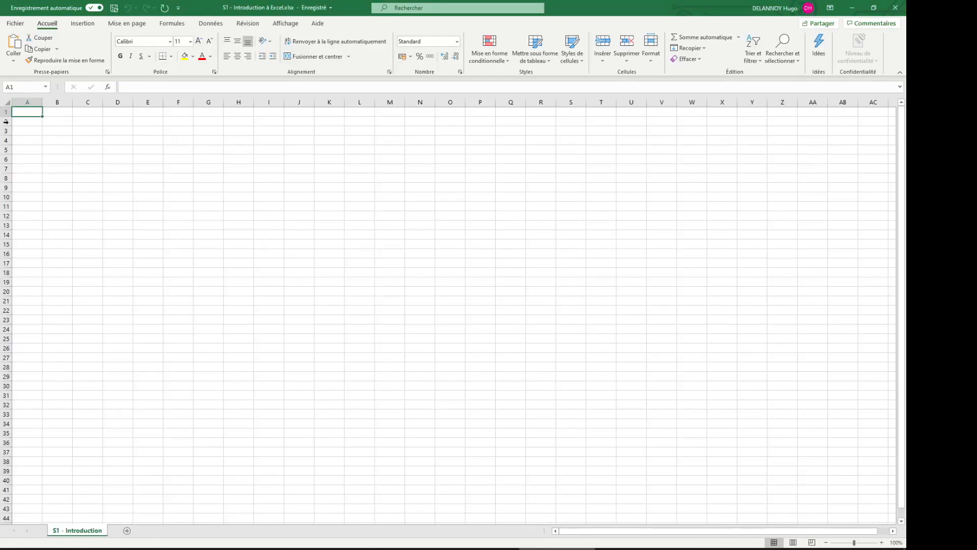
Add a new worksheet after S1 - Introduction and delete it again.
left_click(127, 531)
right_click(123, 532)
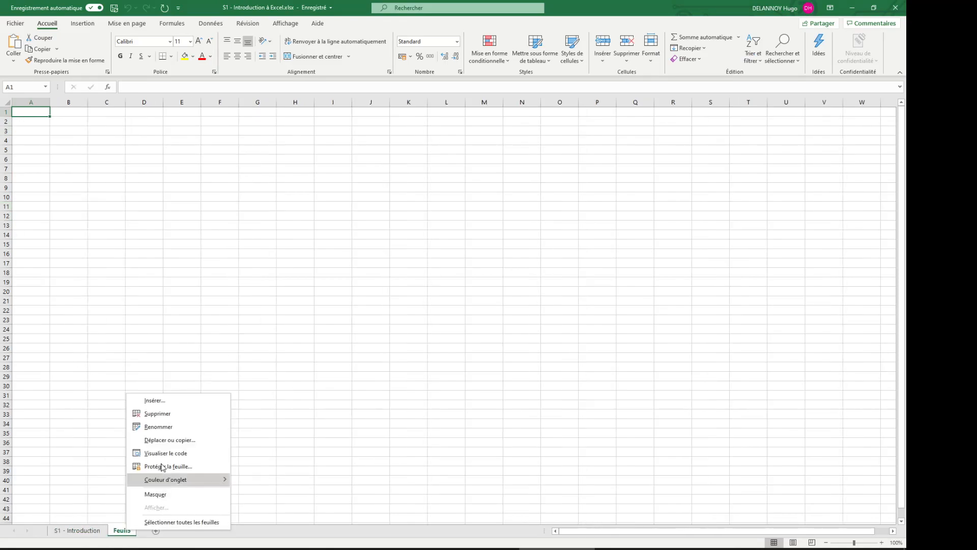
left_click(164, 414)
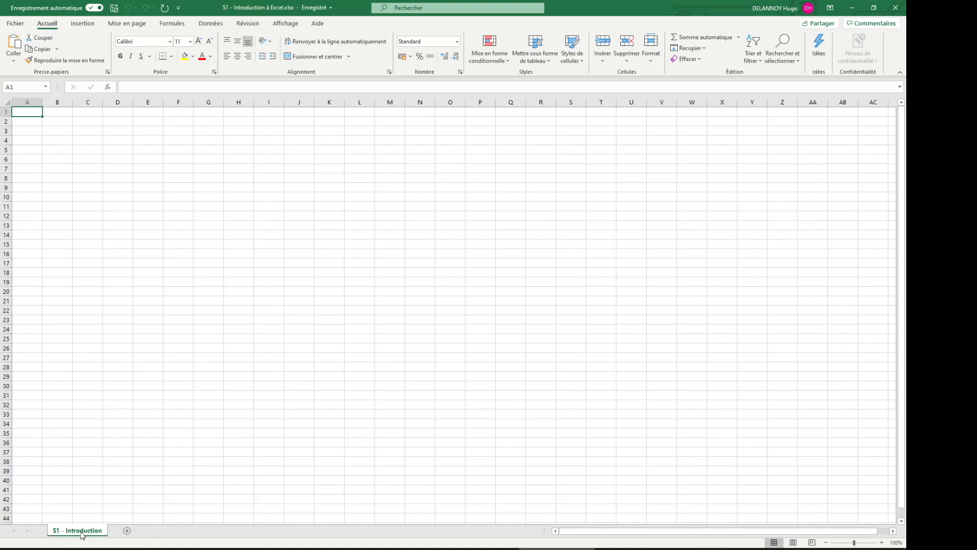
left_click(68, 132)
left_click(98, 204)
left_click(158, 203)
left_click(215, 198)
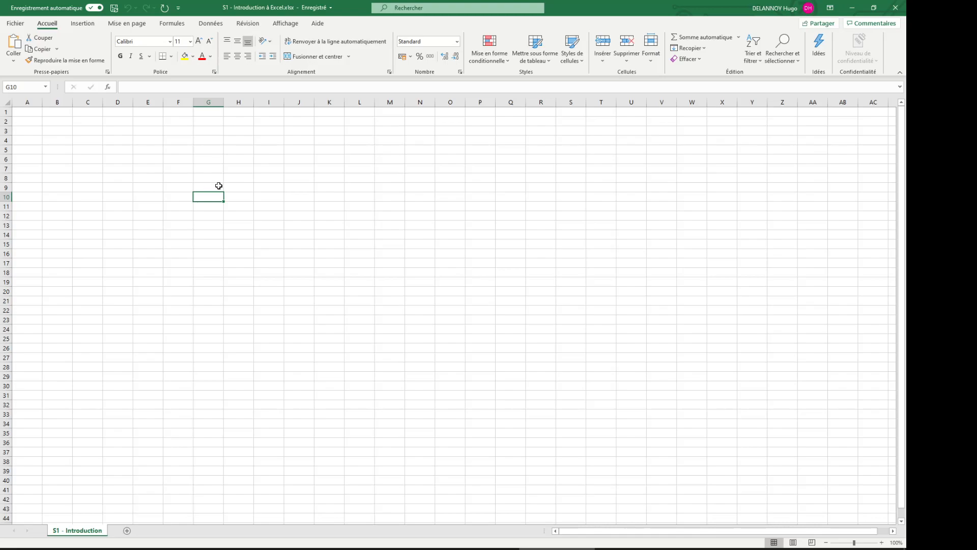
left_click(93, 24)
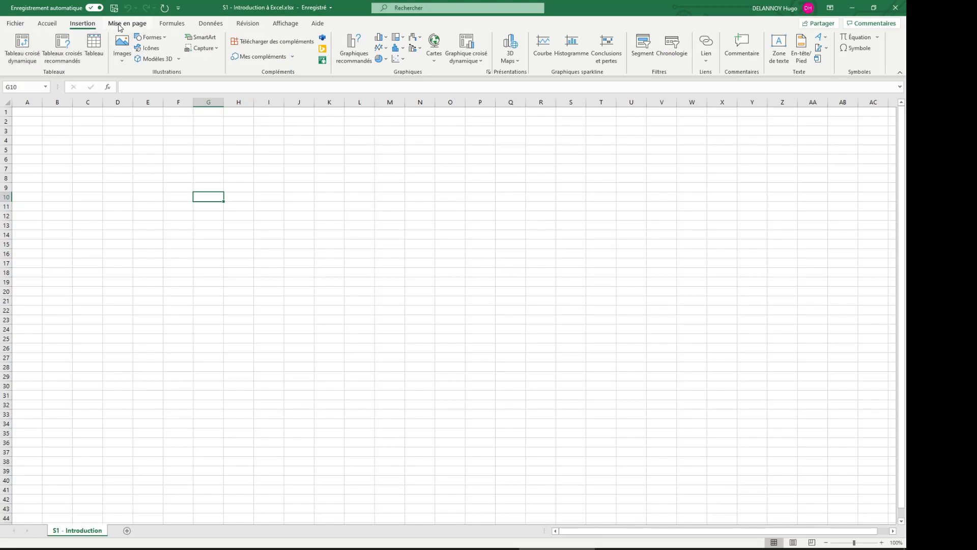
scroll(119, 27, "down", 2)
left_click(46, 25)
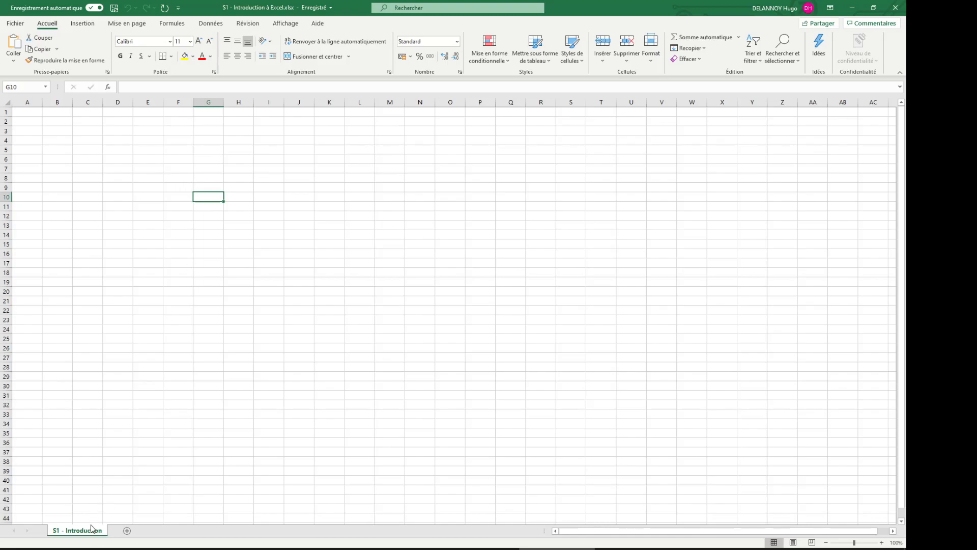
left_click(96, 151)
left_click(152, 168)
left_click(290, 236)
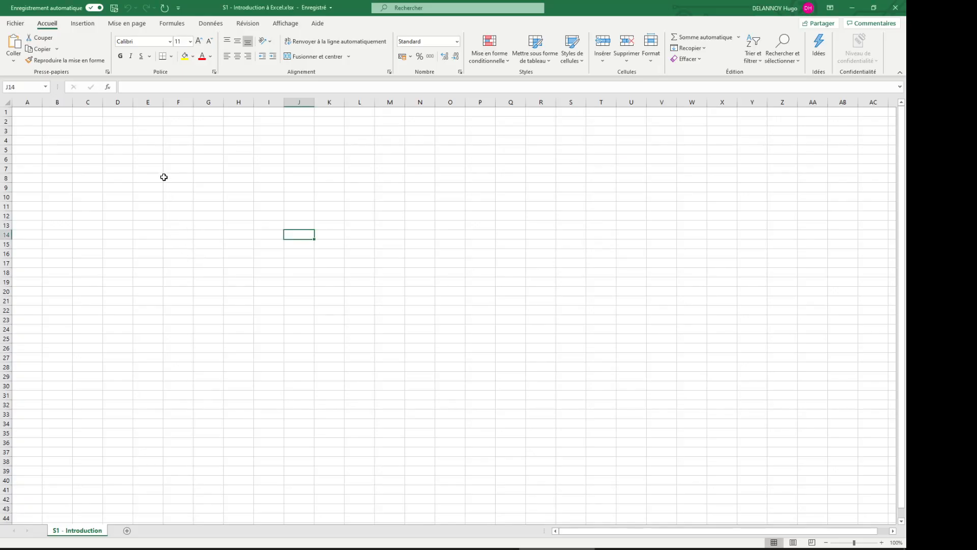
left_click_drag(110, 150, 103, 158)
left_click(326, 196)
left_click(188, 187)
left_click(197, 158)
Enter "Bonjour !" in cell D6 and check the cell's content in the formula bar.
left_click(116, 160)
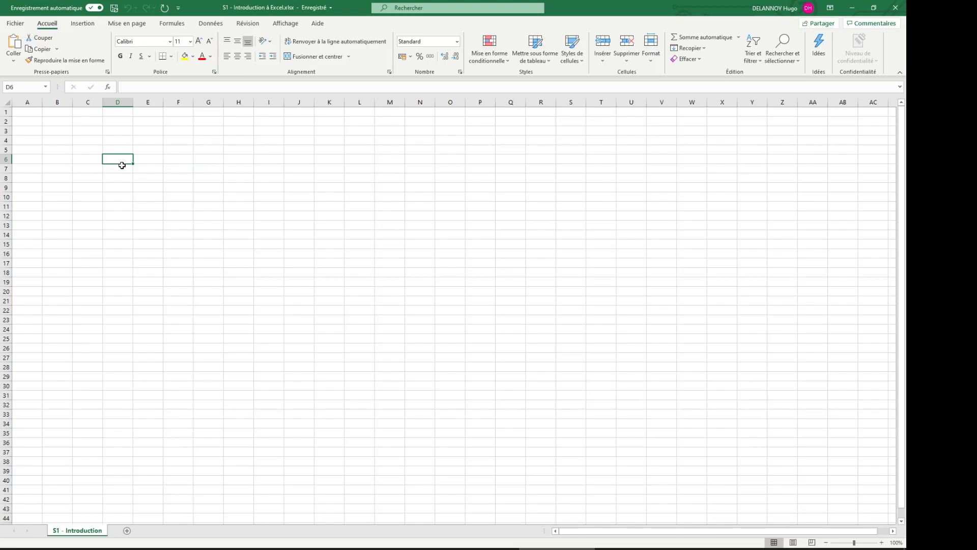
type("Bonjour !")
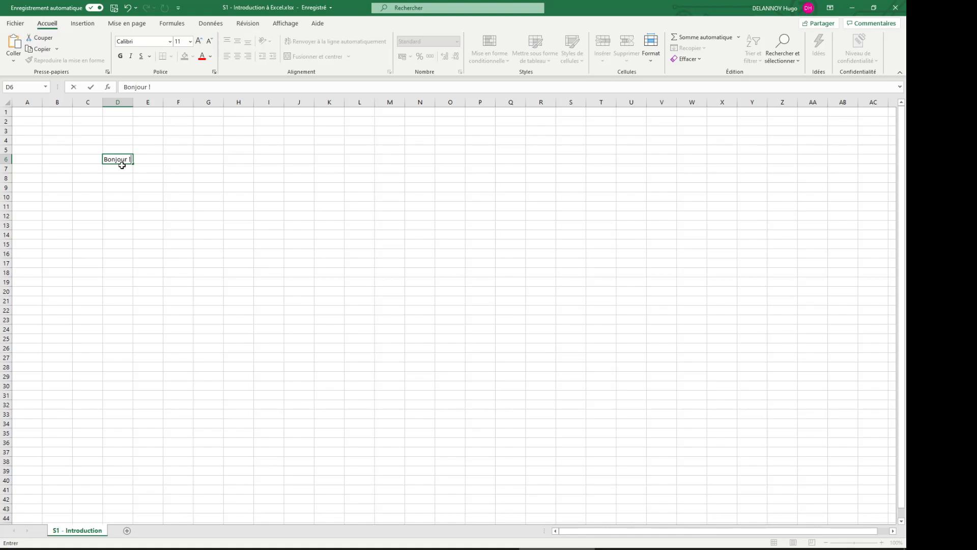
key("Return")
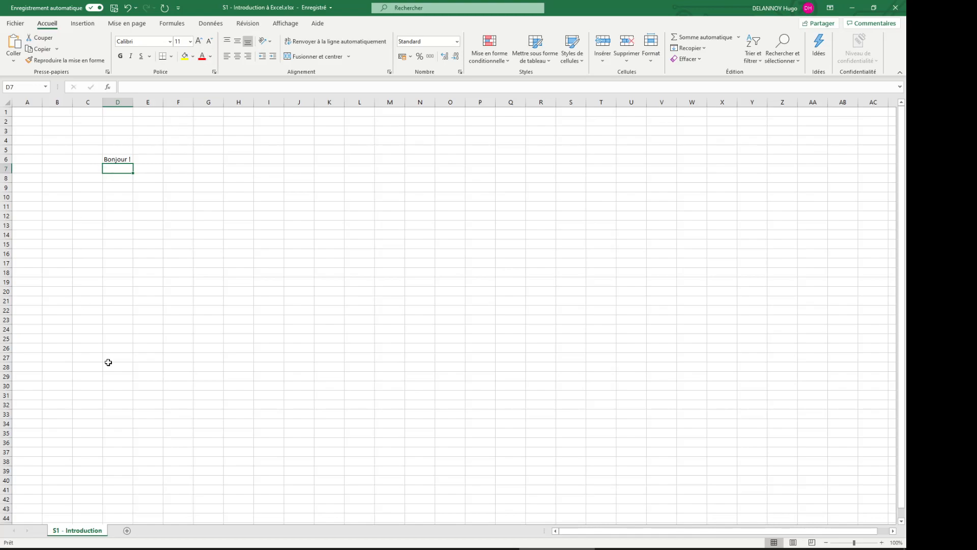
mouse_move(85, 148)
left_mouse_down()
mouse_move(172, 167)
mouse_move(473, 300)
left_mouse_up()
left_click(124, 158)
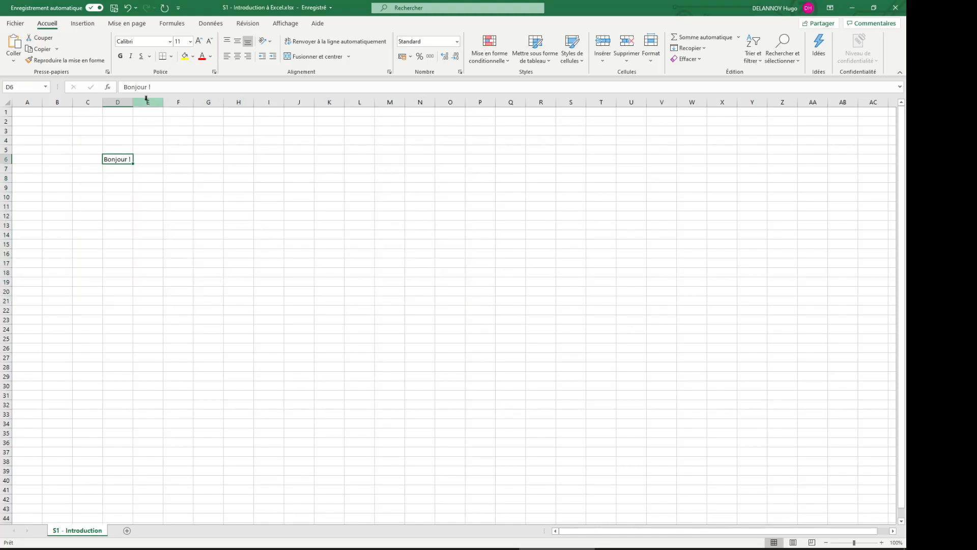
left_click_drag(171, 87, 117, 87)
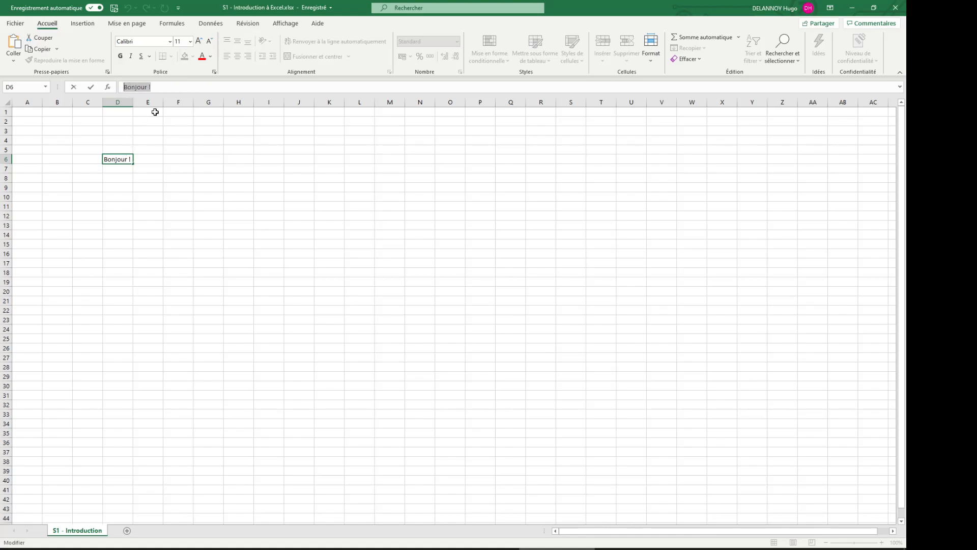
key("Return")
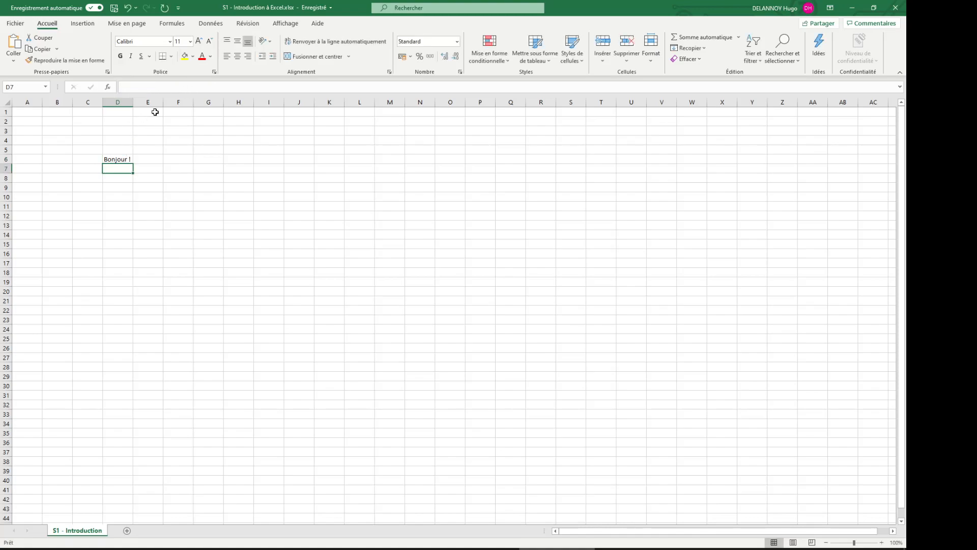
Enter "Comment allez-vous ?" in cell D8, correcting the mistyped capital O to lowercase.
left_click(115, 179)
type("COmmen")
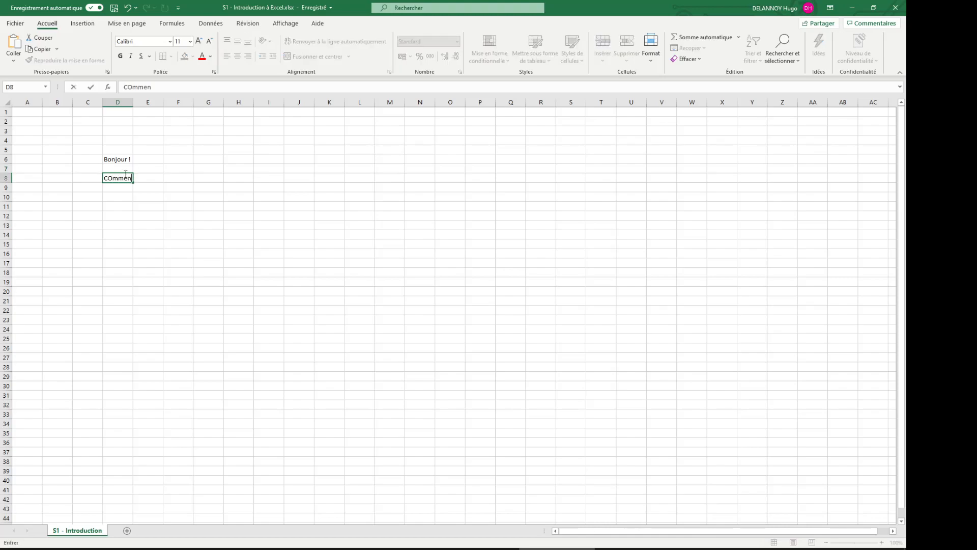
type("t allez-vous ?")
key("Left")
key("Left")
key("Left")
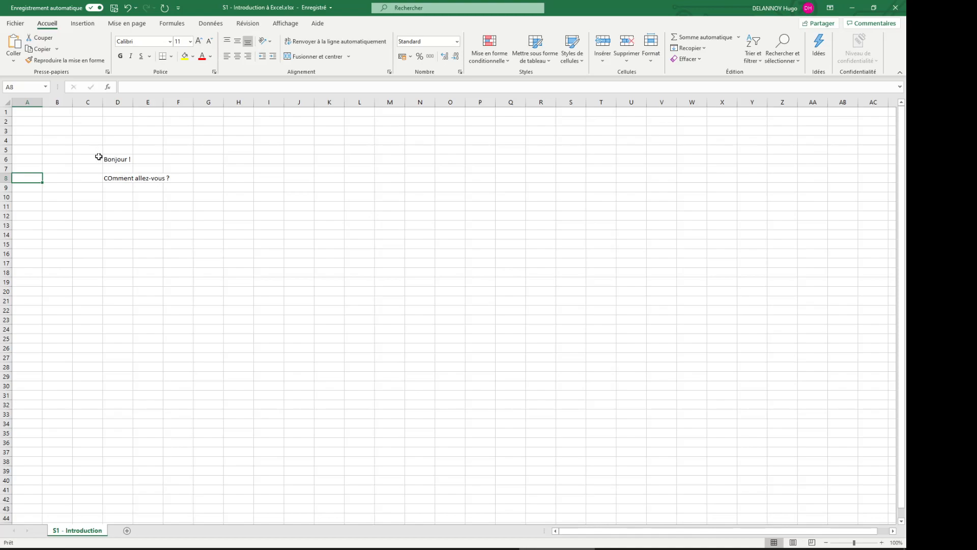
double_click(112, 178)
key("BackSpace")
type("o")
key("Return")
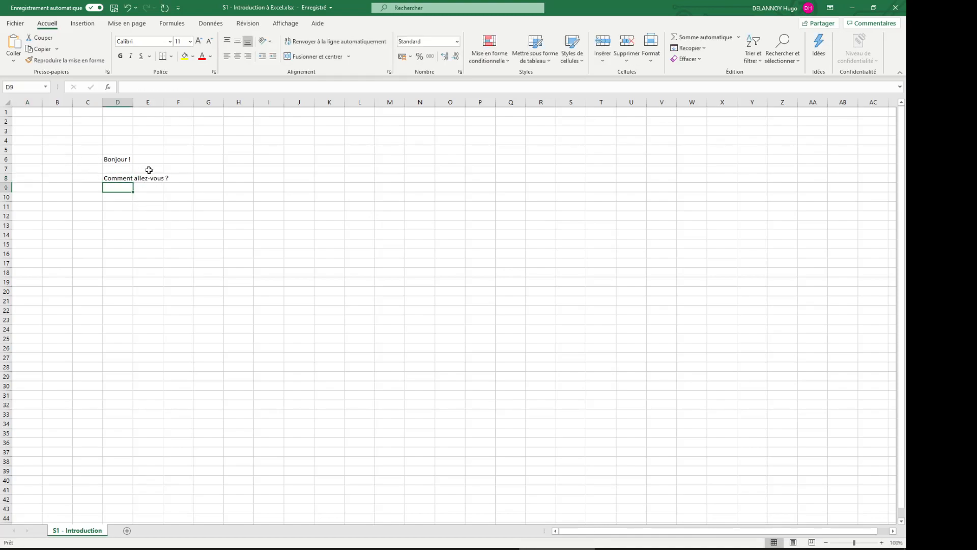
Append an exclamation mark to the text in cell D8 so it reads "Comment allez-vous ?!".
left_click(122, 181)
double_click(121, 179)
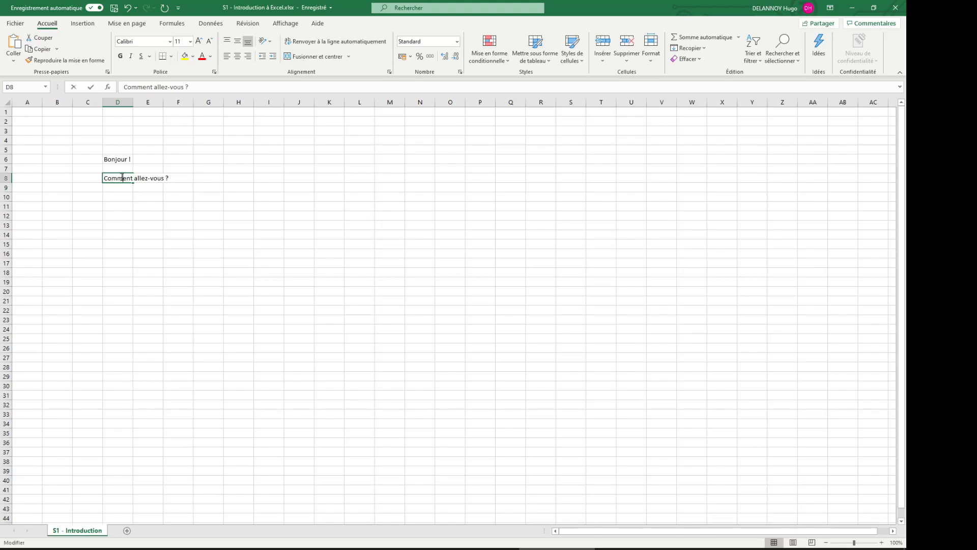
left_click(118, 197)
left_click(109, 178)
left_click_drag(219, 86, 156, 87)
left_click(190, 86)
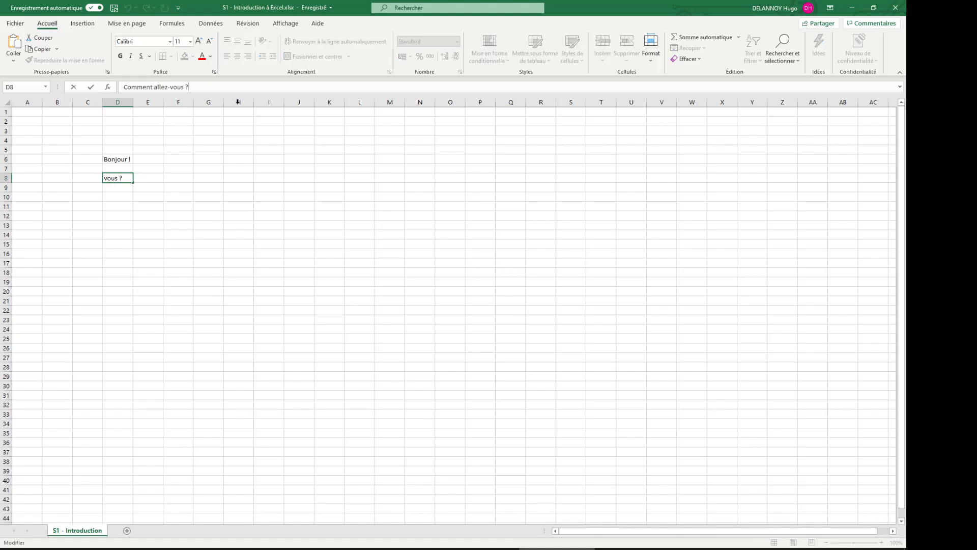
type("!")
key("Return")
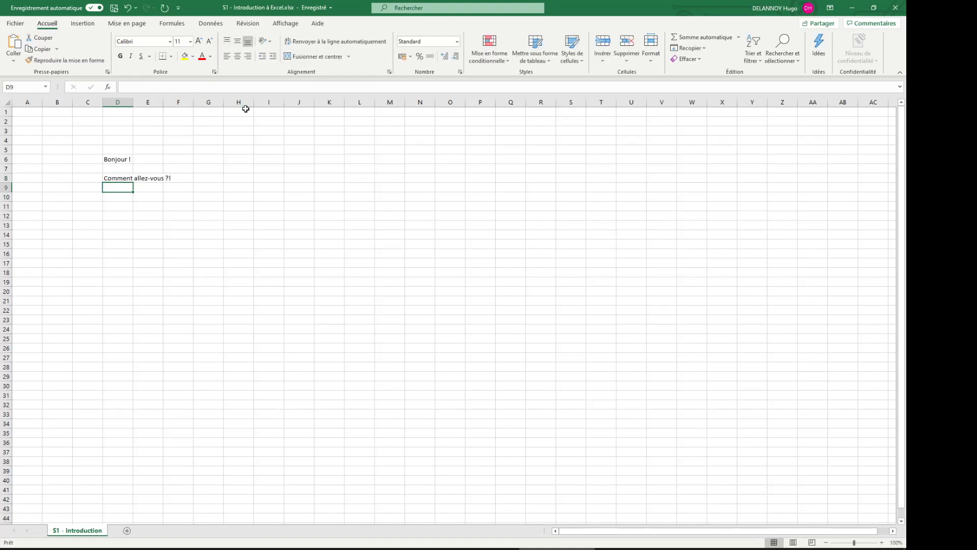
Check the full text of D8 in the formula bar and enter "Très bien, et toi ?" in cell E8.
key("Up")
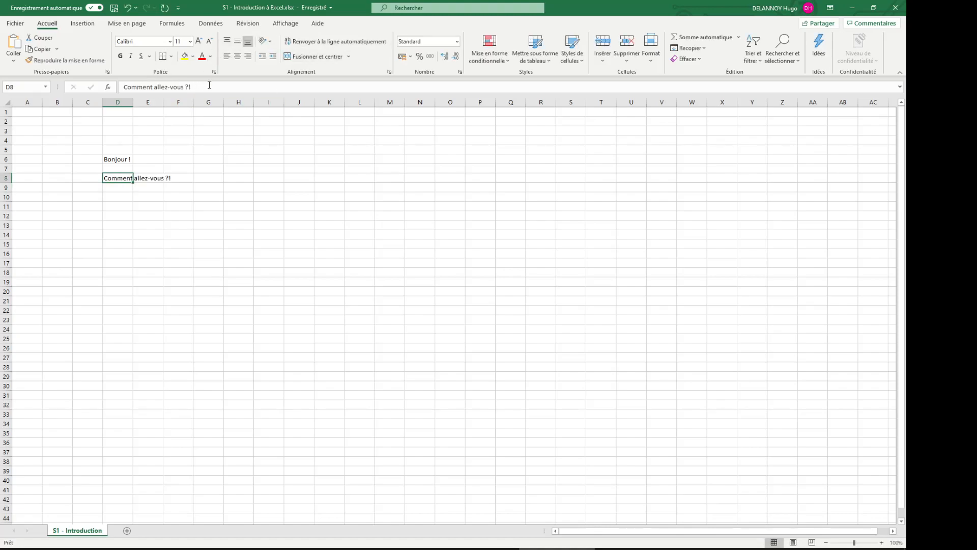
left_click_drag(209, 86, 104, 86)
left_click(181, 177)
left_click(115, 177)
left_click(225, 234)
left_click(125, 182)
left_click(155, 177)
type("Trè")
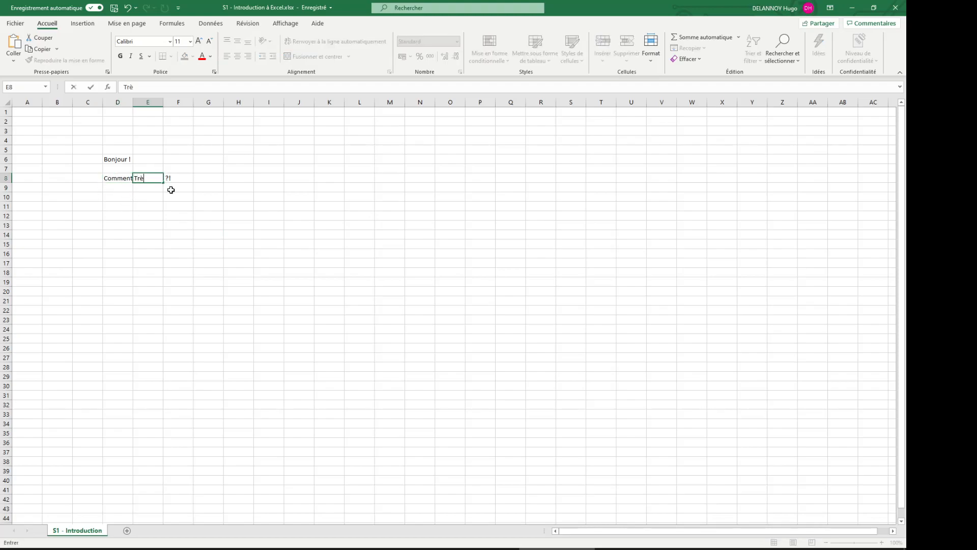
type("s bien, et toi ?")
key("Return")
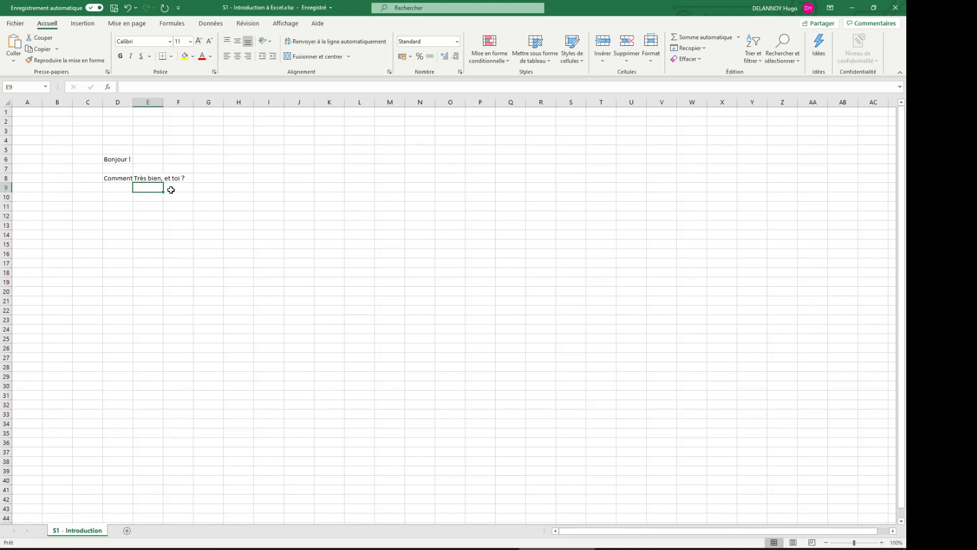
Examine the contents of cells D8 and E8, comparing D8's full text in the formula bar with its display in the grid.
key("Left")
key("Up")
key("Right")
key("Down")
key("Left")
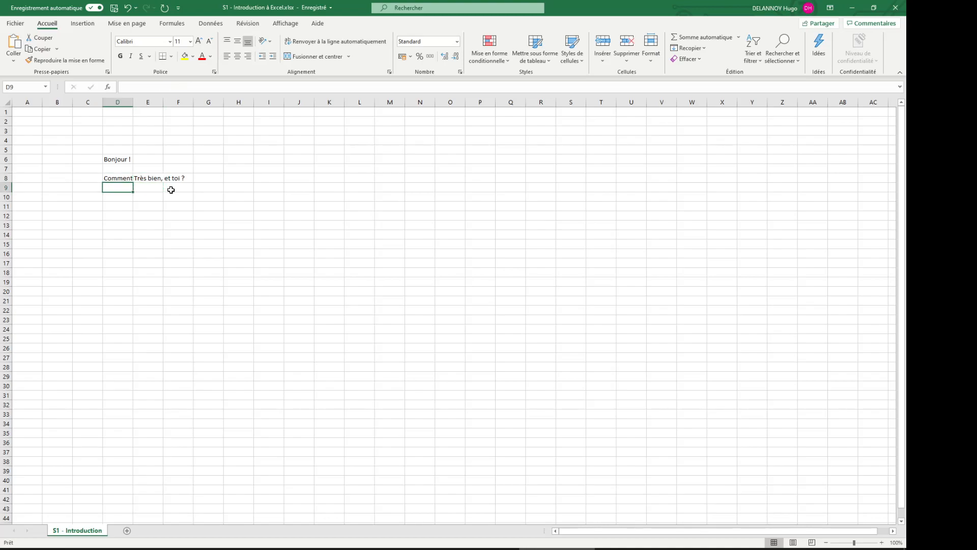
left_click(125, 179)
left_click_drag(206, 87, 123, 86)
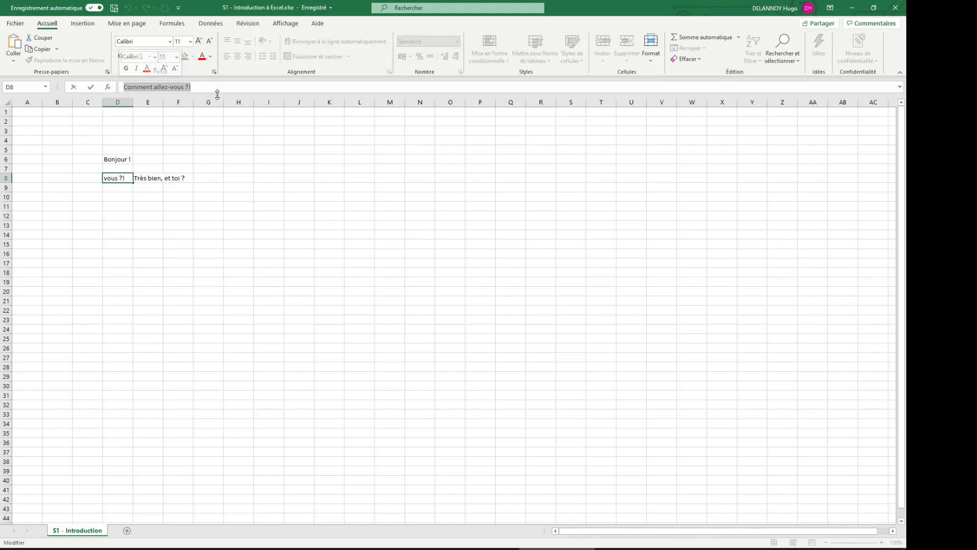
key("Return")
key("Up")
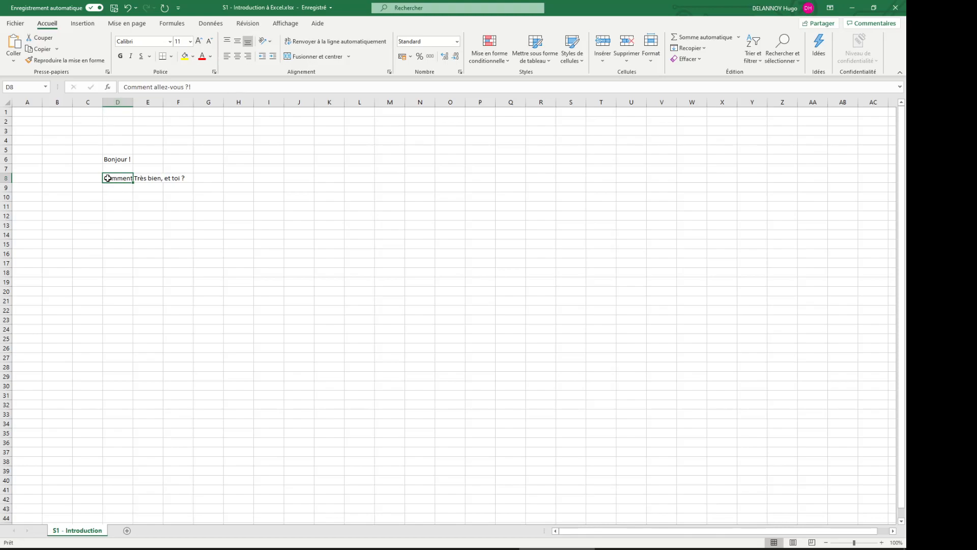
left_click(145, 177)
left_click_drag(195, 147, 304, 227)
left_click(208, 205)
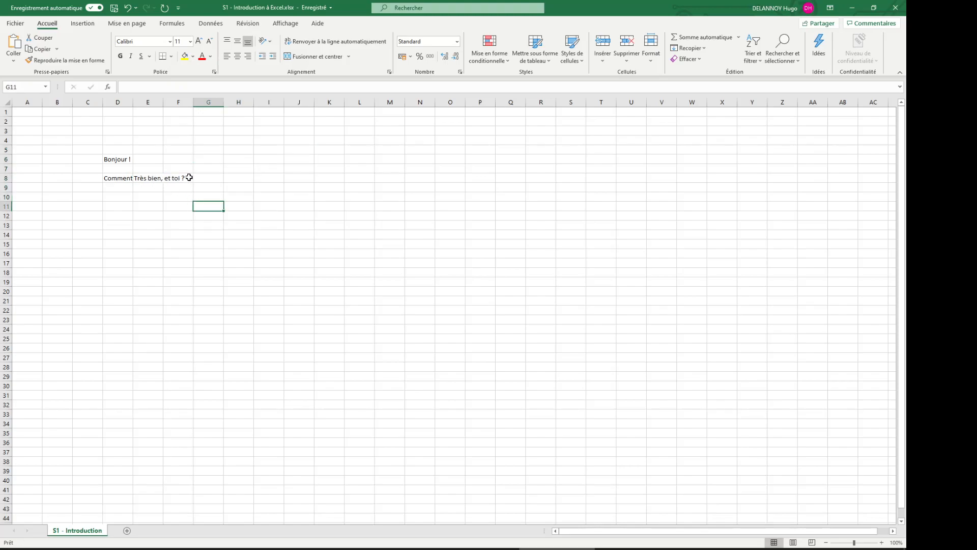
Enter "e" in cell F8 to see its effect on E8's overflowing text, and clear F8 again.
left_click(188, 178)
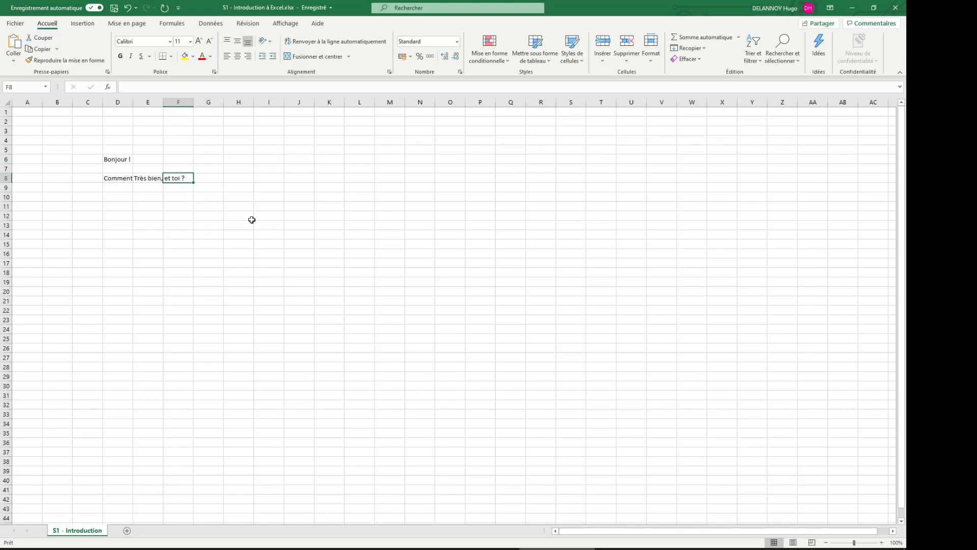
type("e")
key("Return")
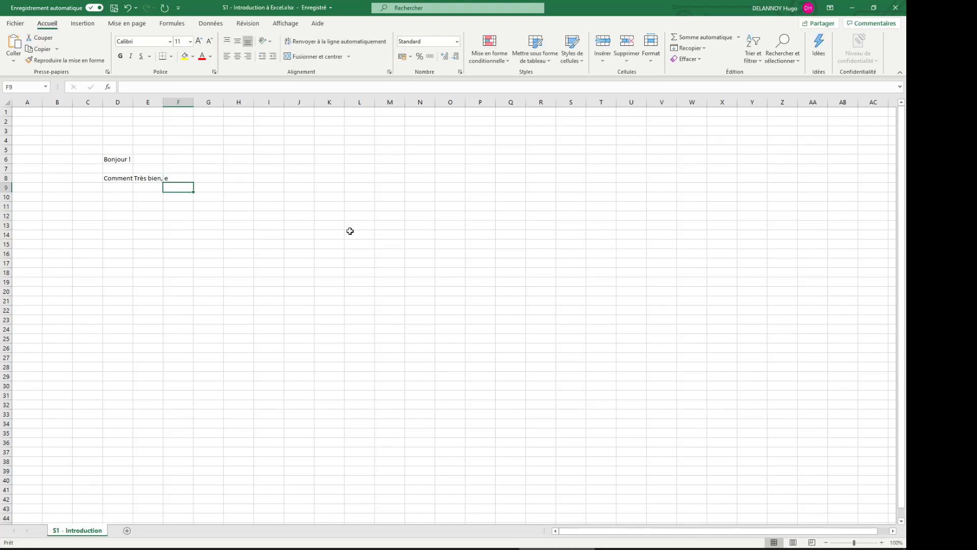
left_click(158, 178)
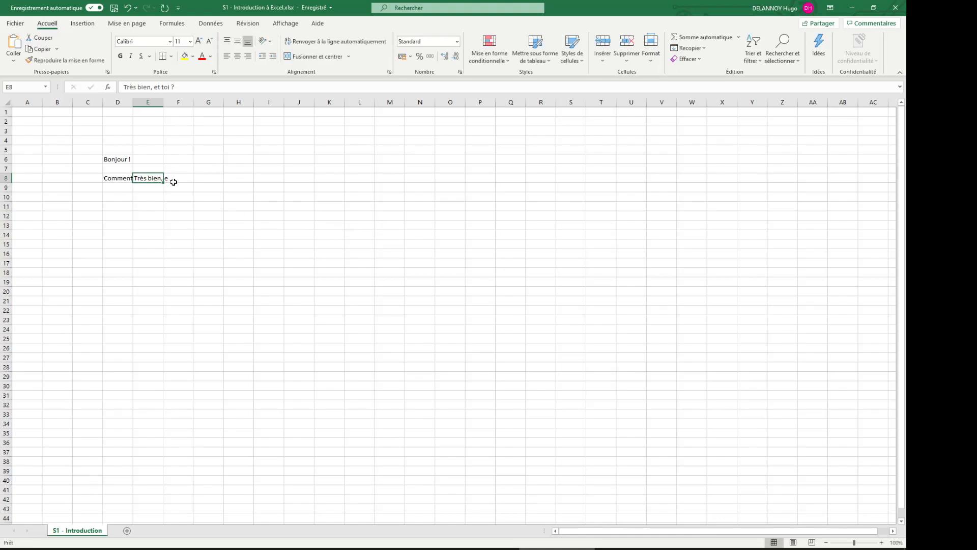
left_click(176, 177)
key("Delete")
left_click(287, 223)
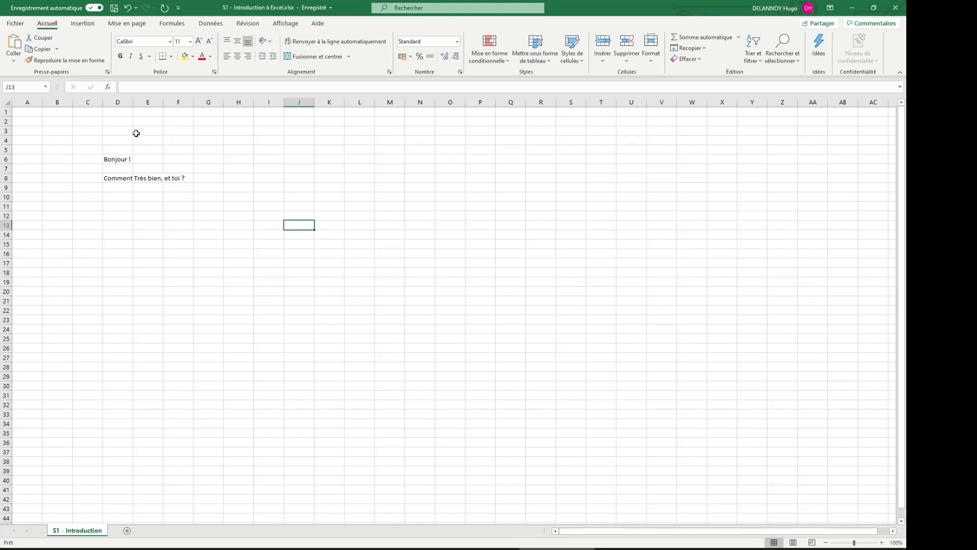
Resize column D by hand and auto-fit its width to its longest text.
left_click(127, 102)
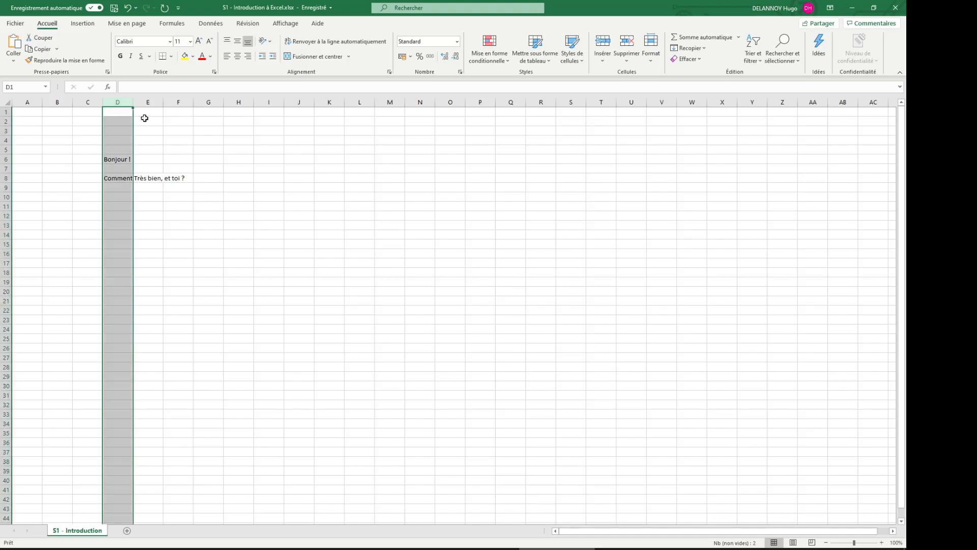
left_click(137, 109)
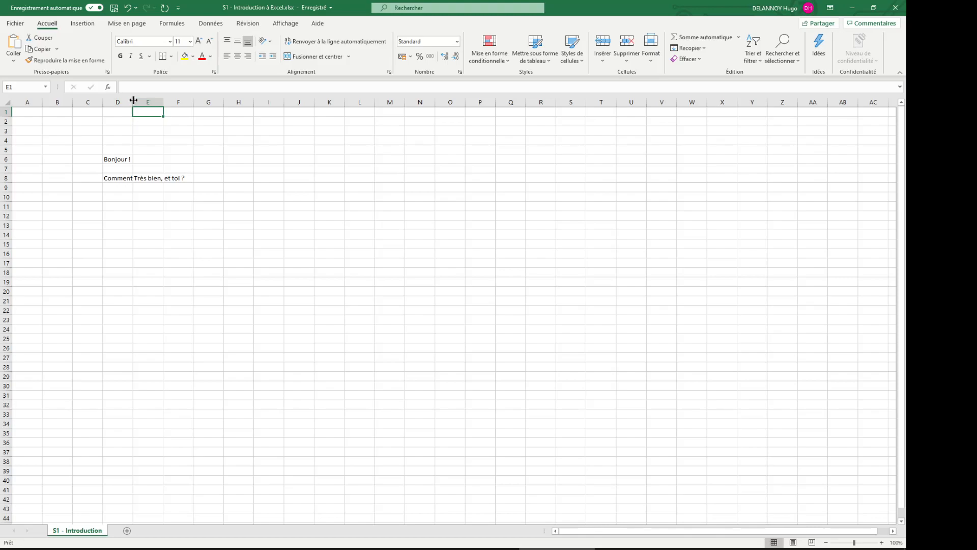
left_click_drag(133, 101, 246, 108)
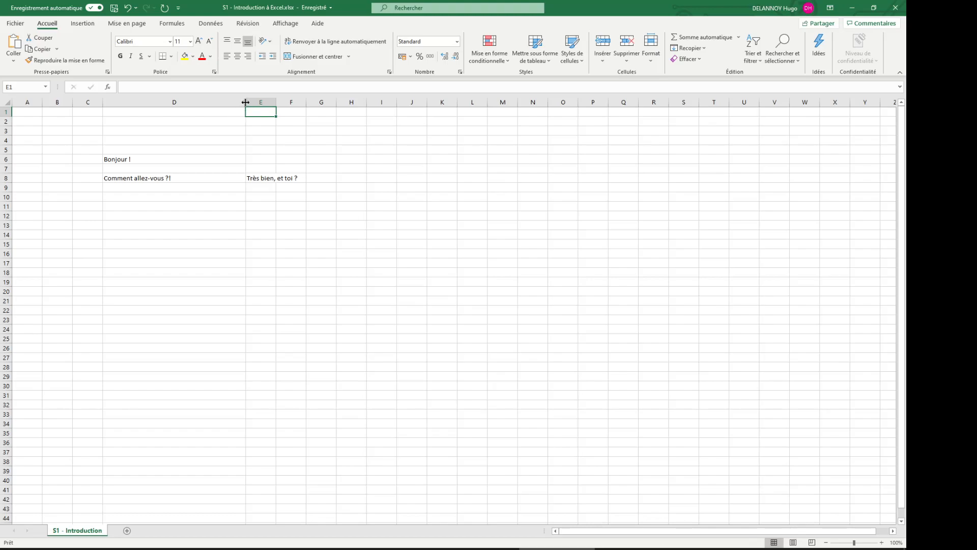
left_click_drag(245, 102, 216, 103)
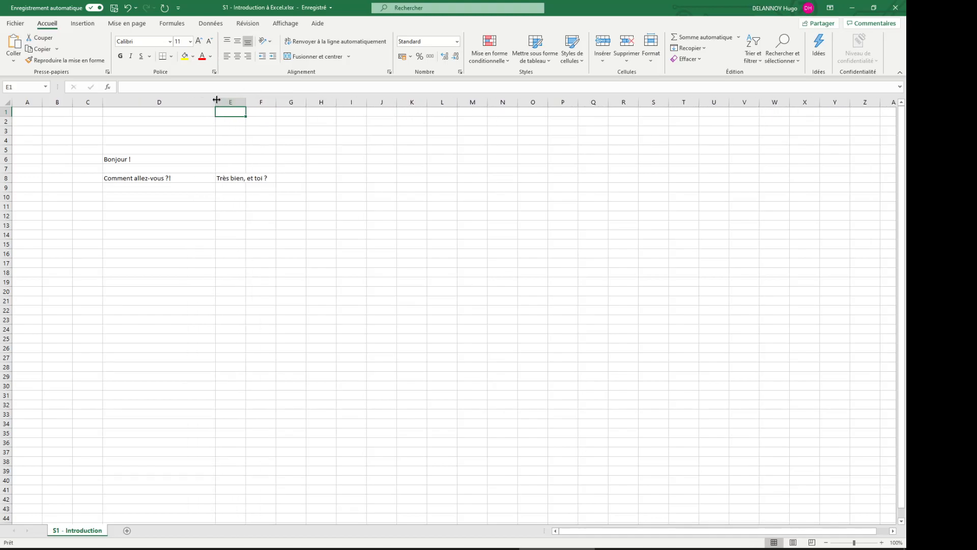
double_click(216, 101)
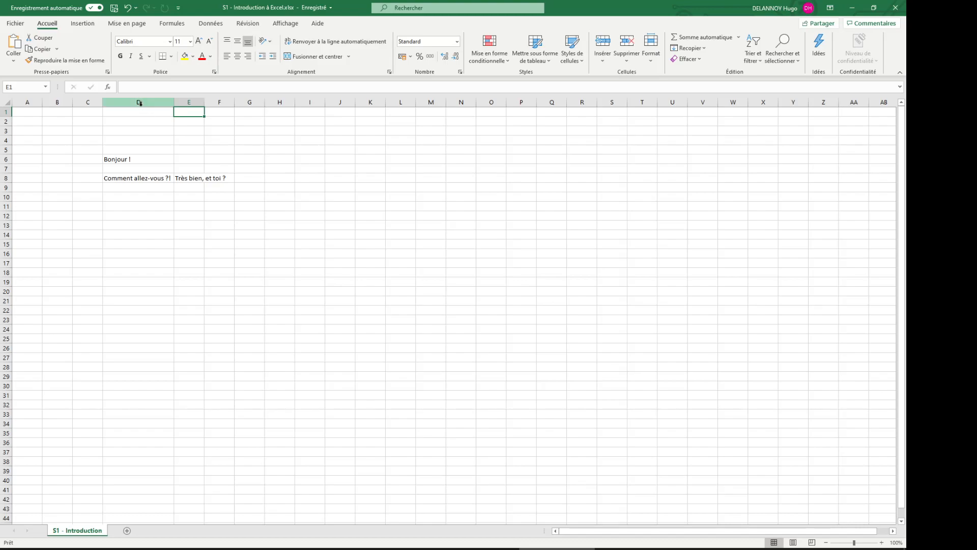
Append "Je m'appelle" and the speaker's first name to the greeting in cell D6.
double_click(151, 158)
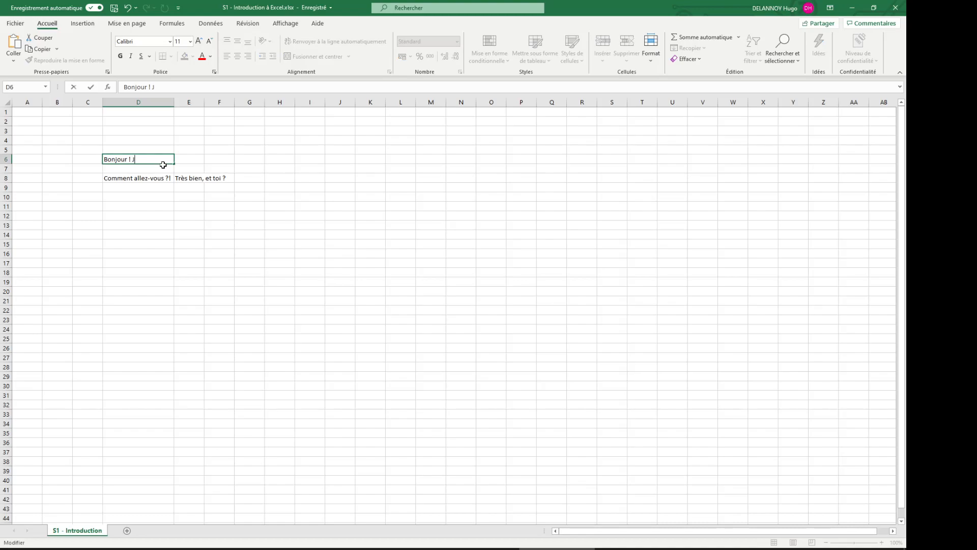
type("appelle Hugo")
key("Return")
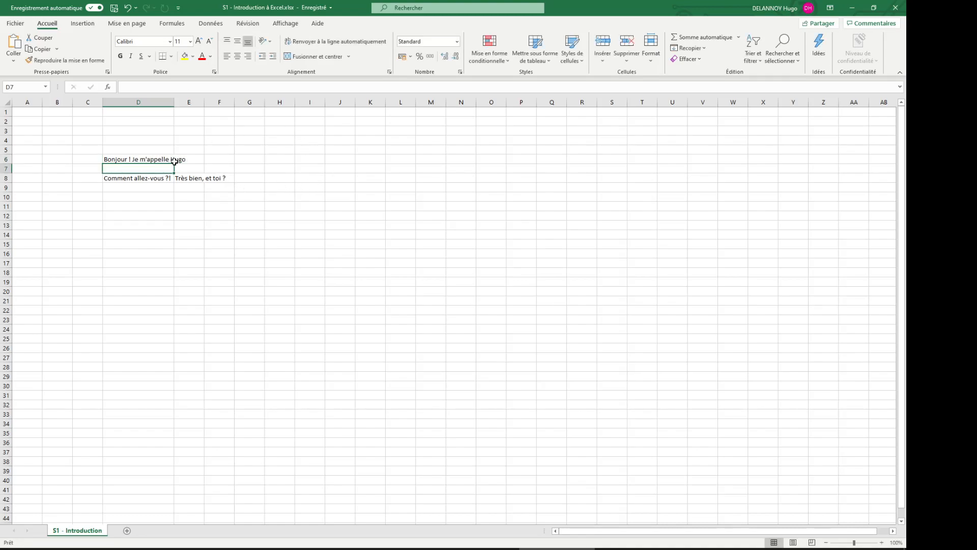
Auto-fit the widths of columns D and E to their longest text.
left_click_drag(174, 102, 208, 103)
double_click(209, 101)
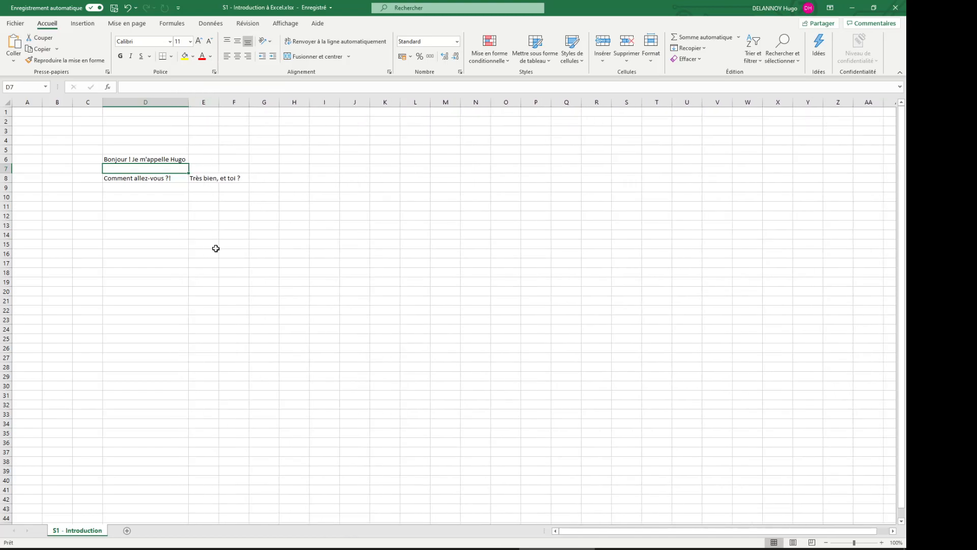
double_click(218, 101)
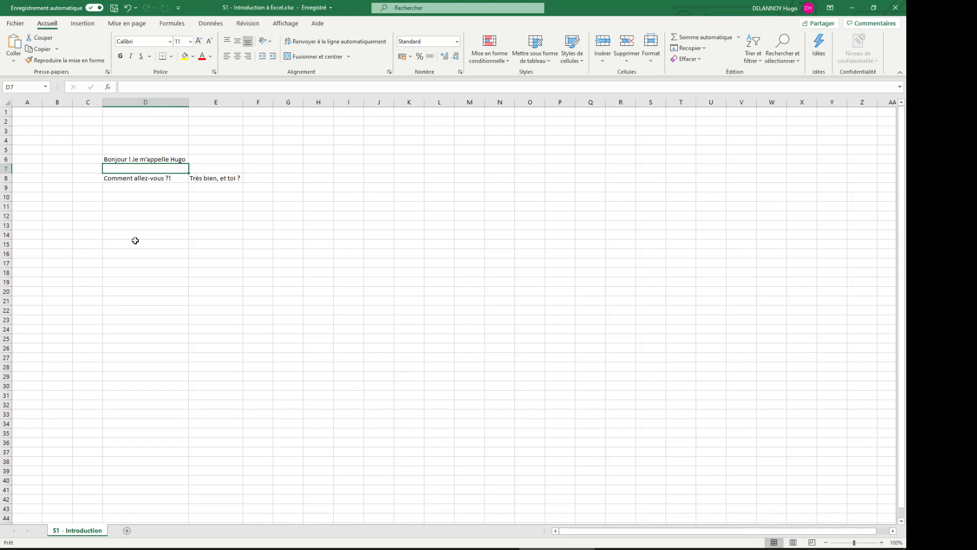
Increase the height of row 8 by hand to about three times the default height.
left_click(4, 178)
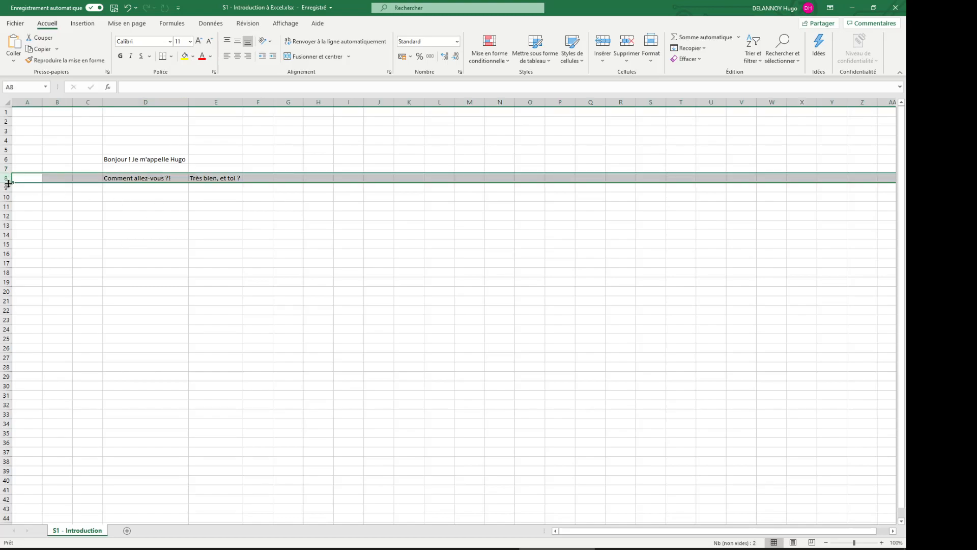
left_click_drag(8, 183, 8, 203)
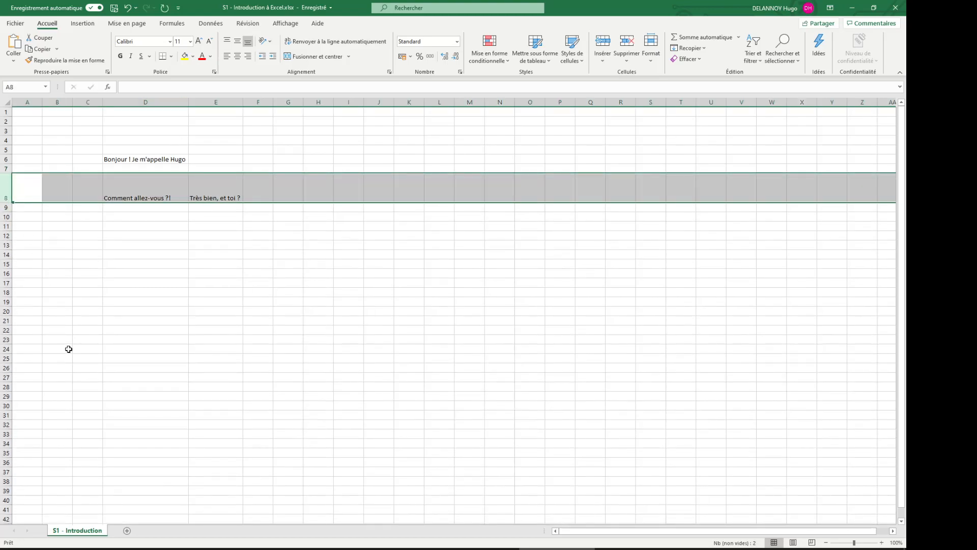
left_click(134, 196)
left_click(222, 210)
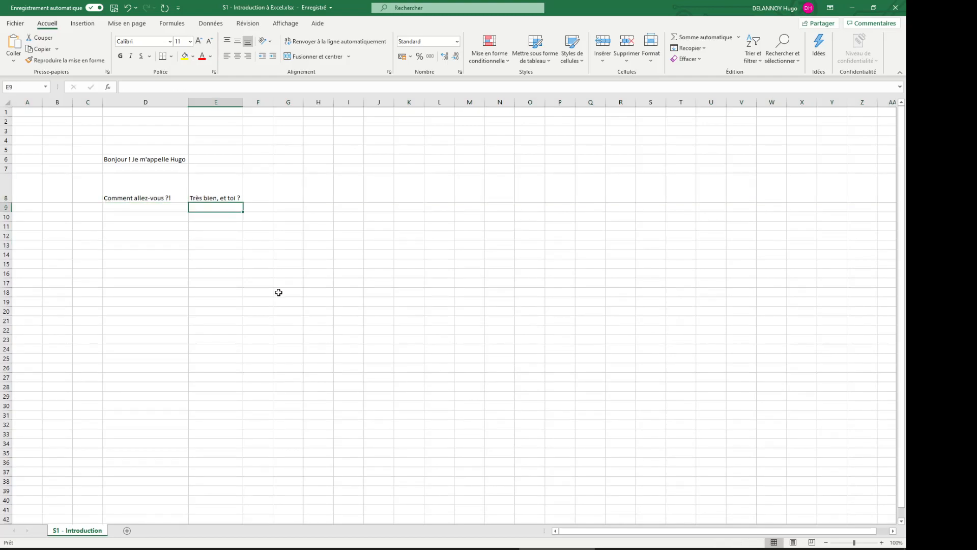
Check the "Premiers pas" list in the presentation slide show and return to the Excel workbook.
left_click(442, 547)
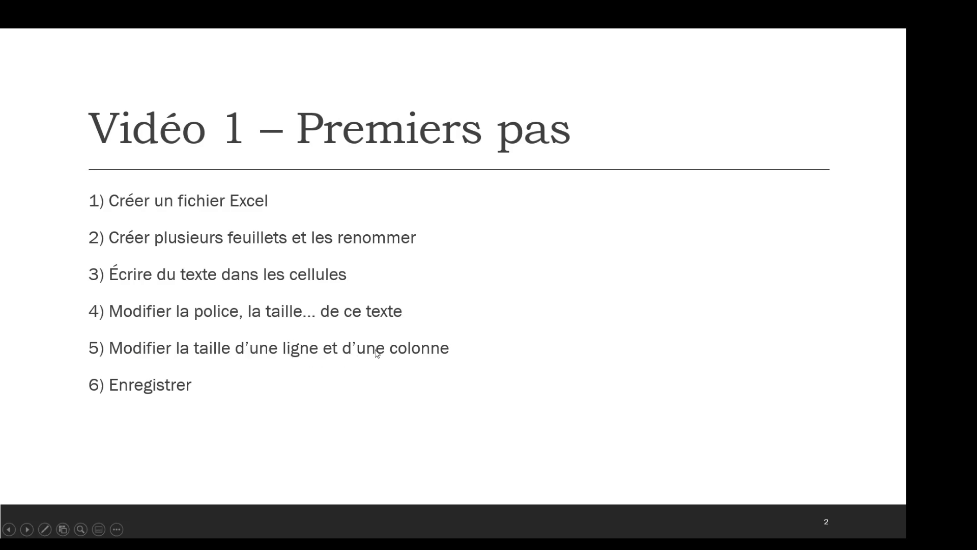
key("alt+Tab")
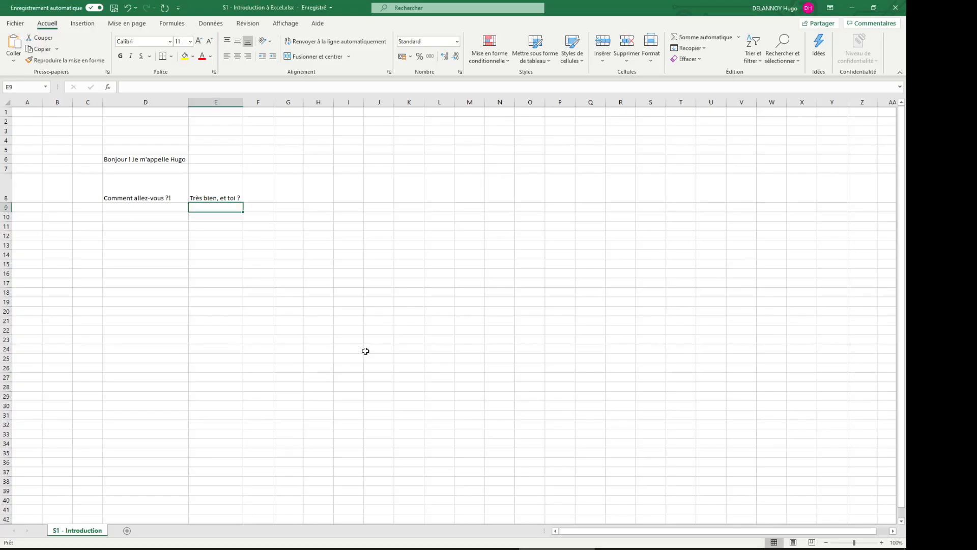
left_click(144, 196)
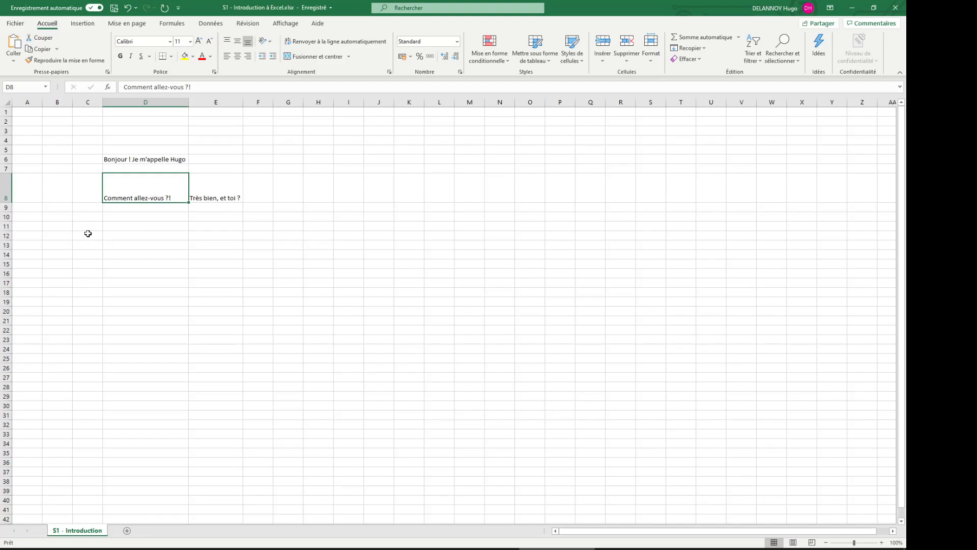
left_click(238, 261)
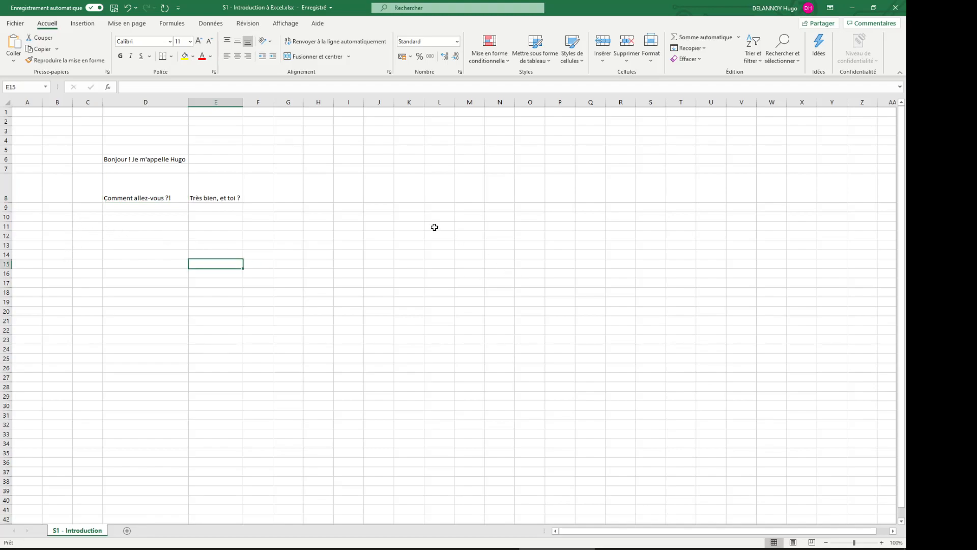
Enlarge the text of cell D8 to size 14 and make it bold.
left_click(137, 182)
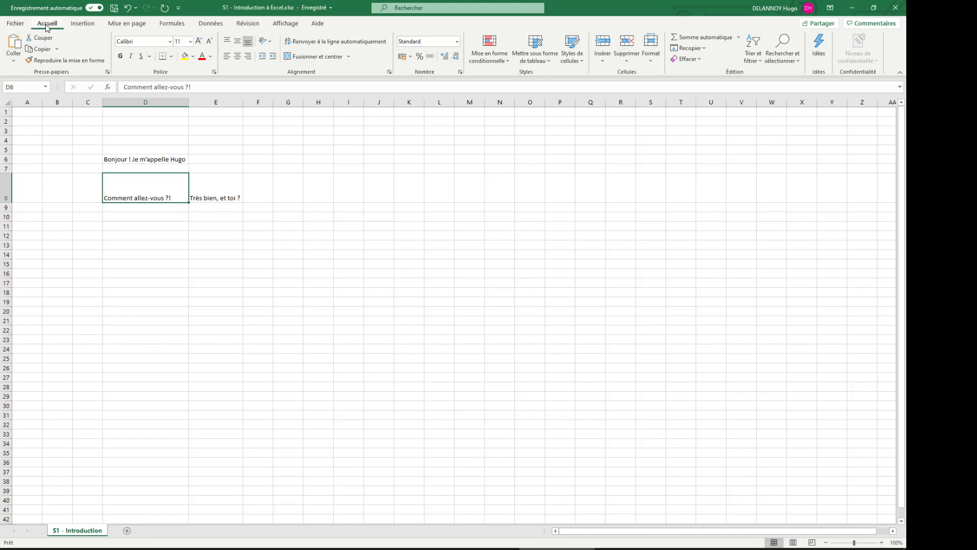
scroll(53, 25, "down", 3)
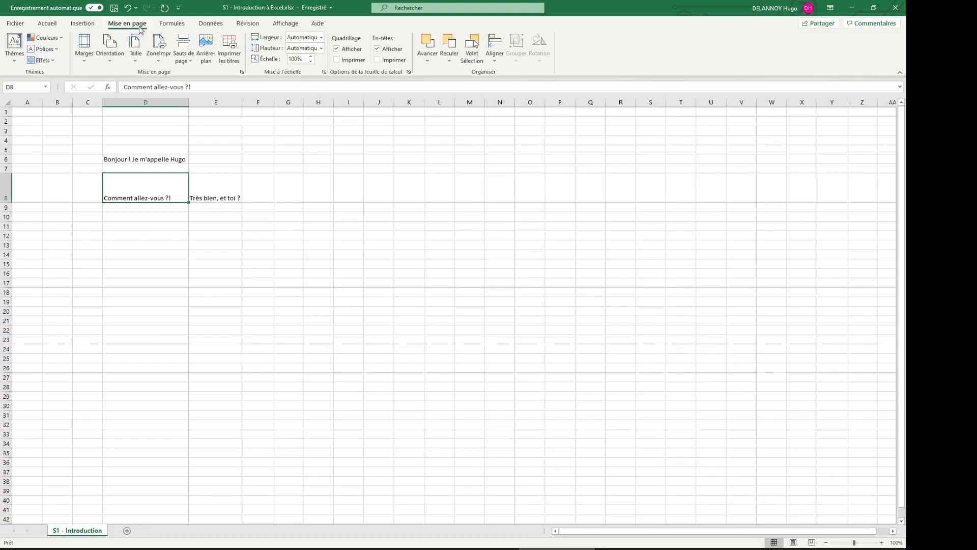
left_click(57, 27)
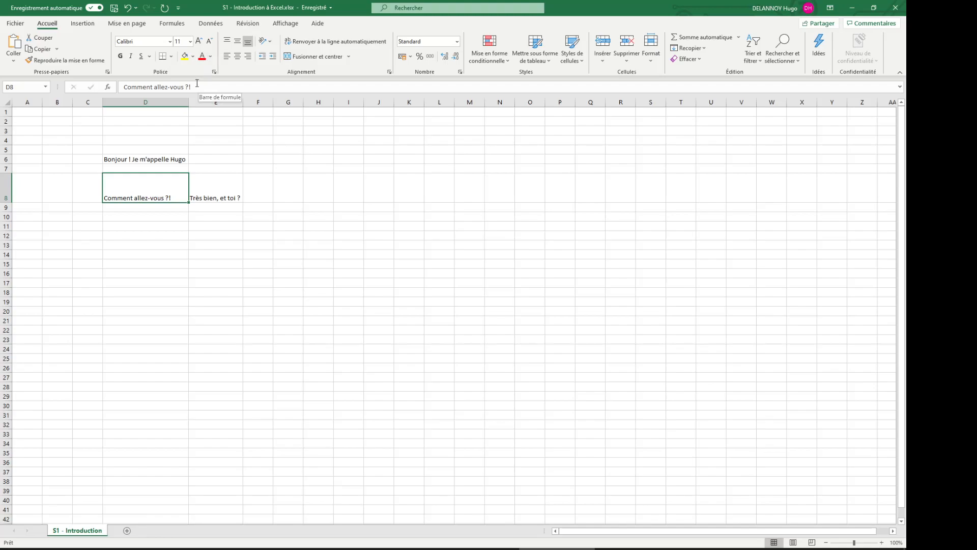
left_click(199, 44)
left_click(198, 44)
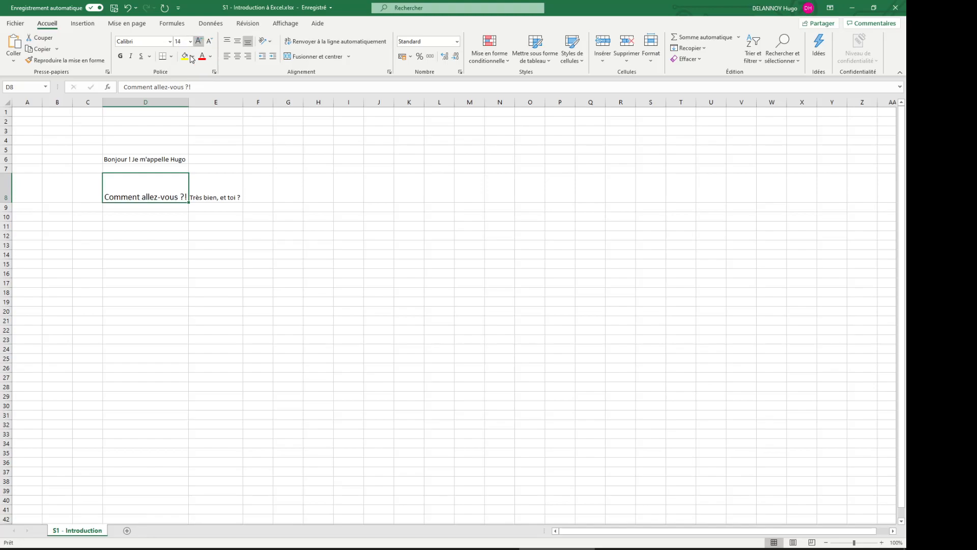
left_click(120, 56)
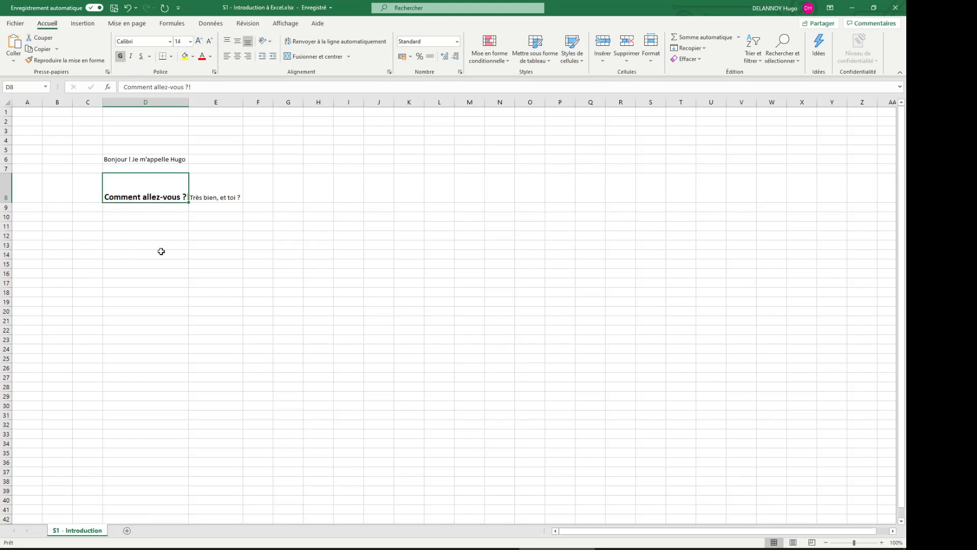
Fill cell D8 with light green and colour its text red.
left_click(193, 57)
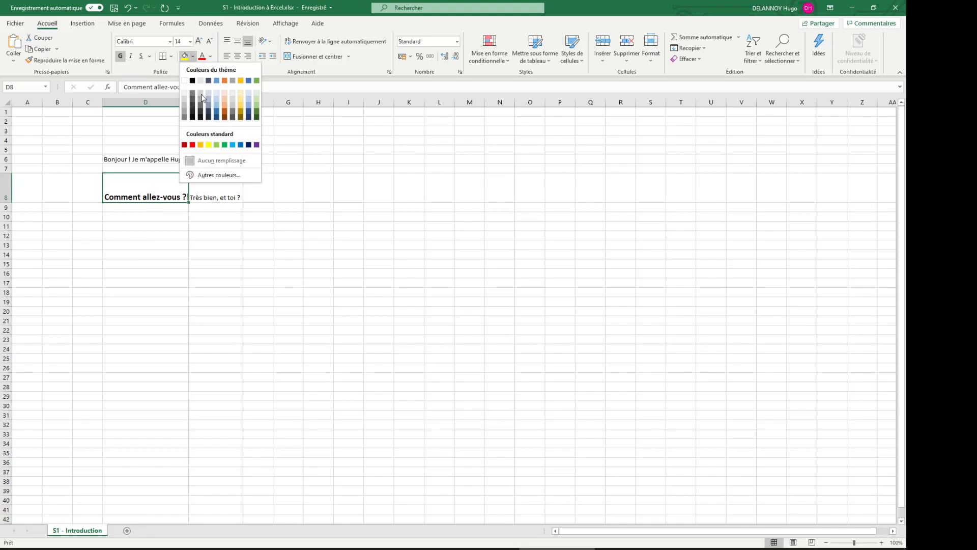
left_click(218, 147)
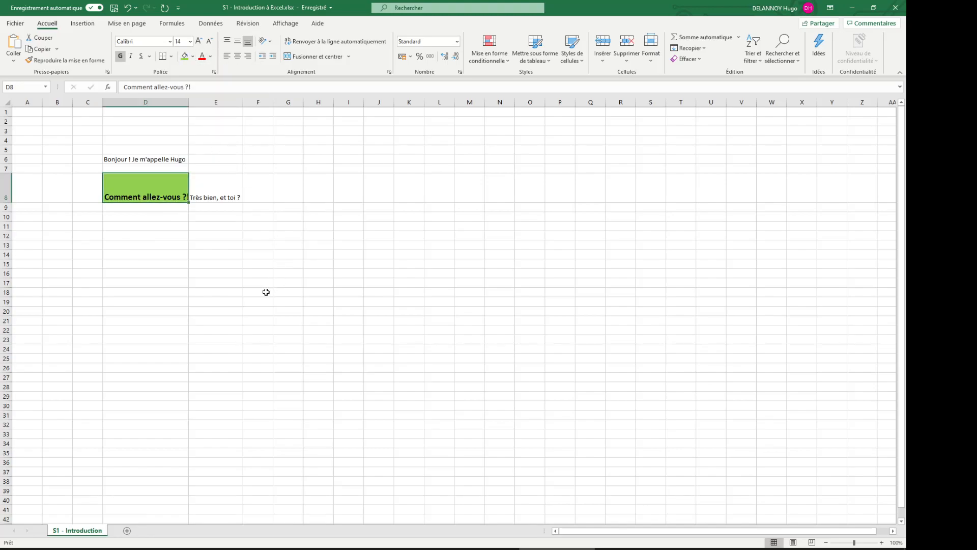
left_click(202, 56)
Widen column D to fit the enlarged text and apply thick outside borders to cell D8.
left_click_drag(188, 101, 199, 101)
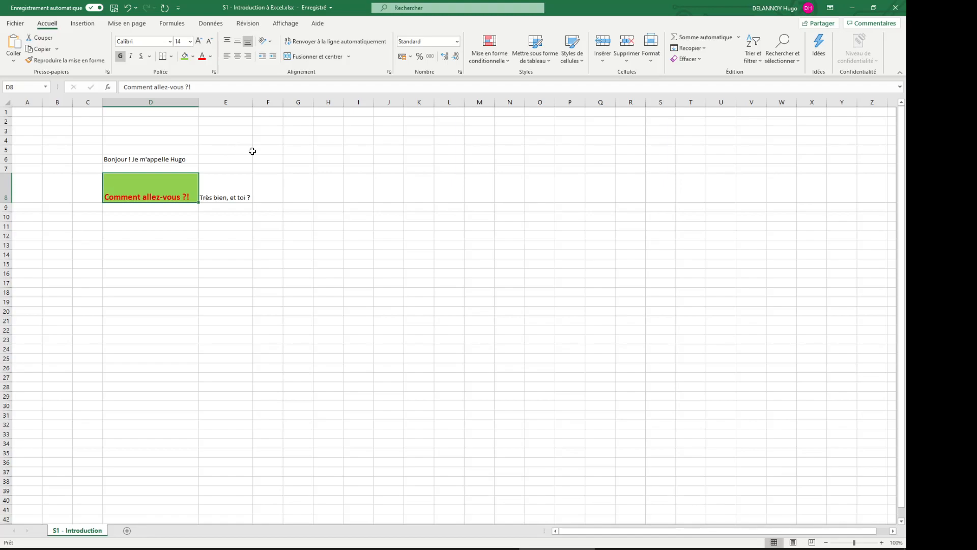
left_click(171, 57)
left_click(194, 177)
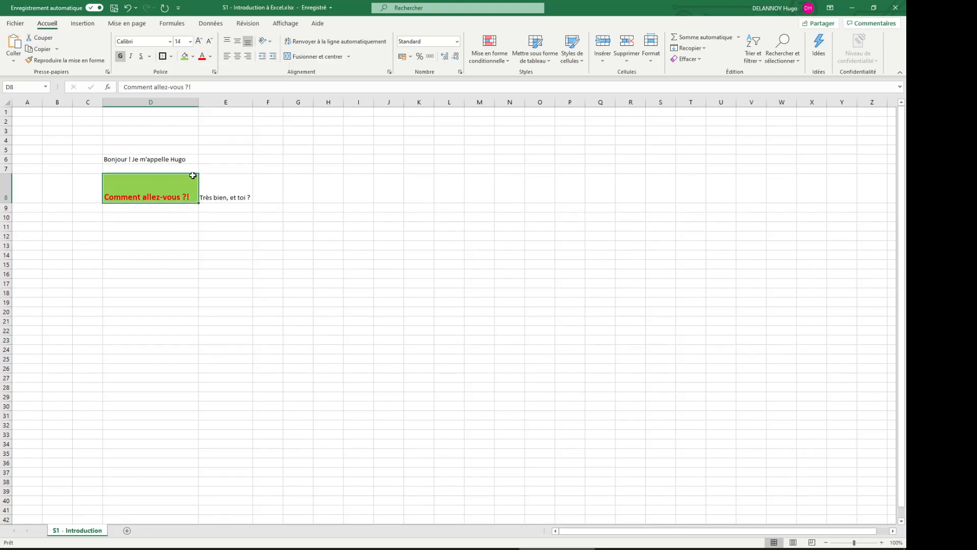
left_click(339, 136)
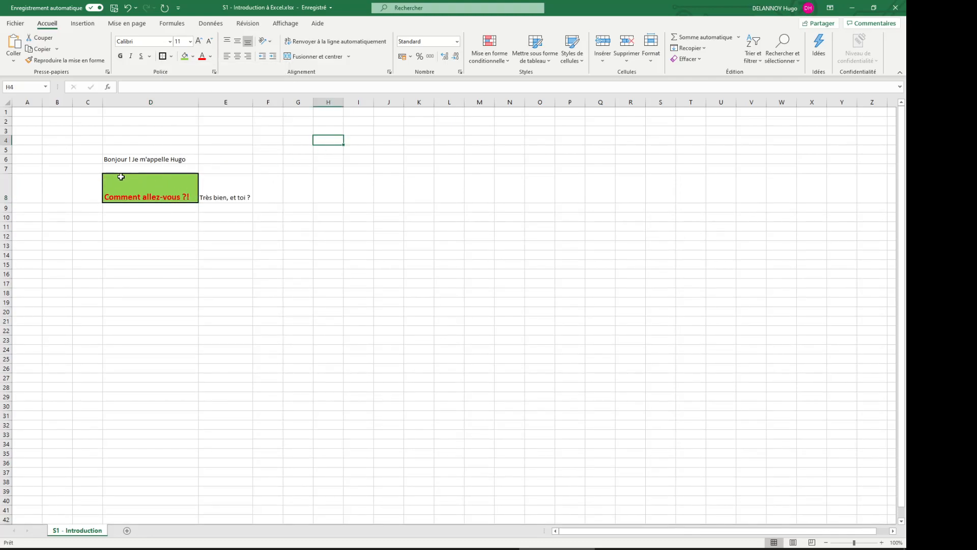
left_click(172, 57)
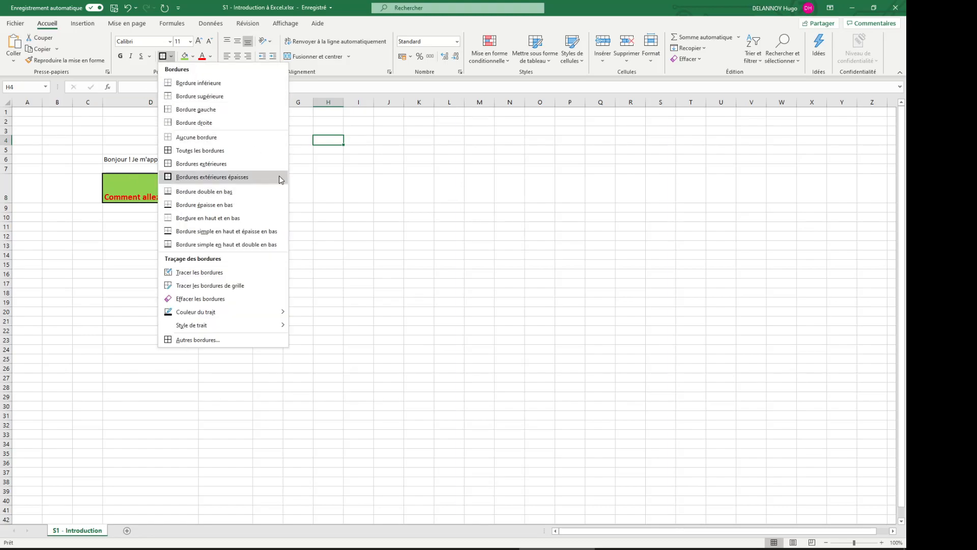
left_click(372, 177)
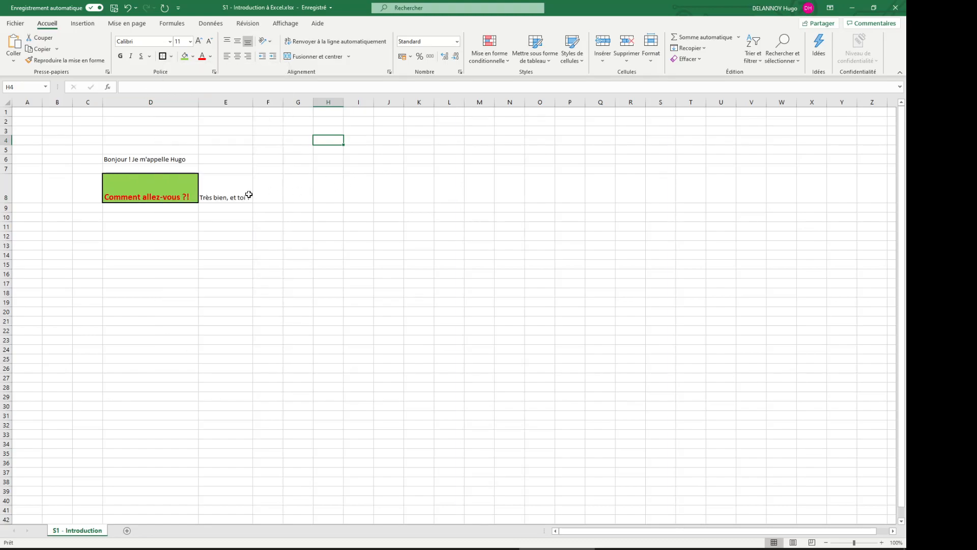
Try the left, centre and right horizontal alignments on the text of cell D8.
left_click(149, 197)
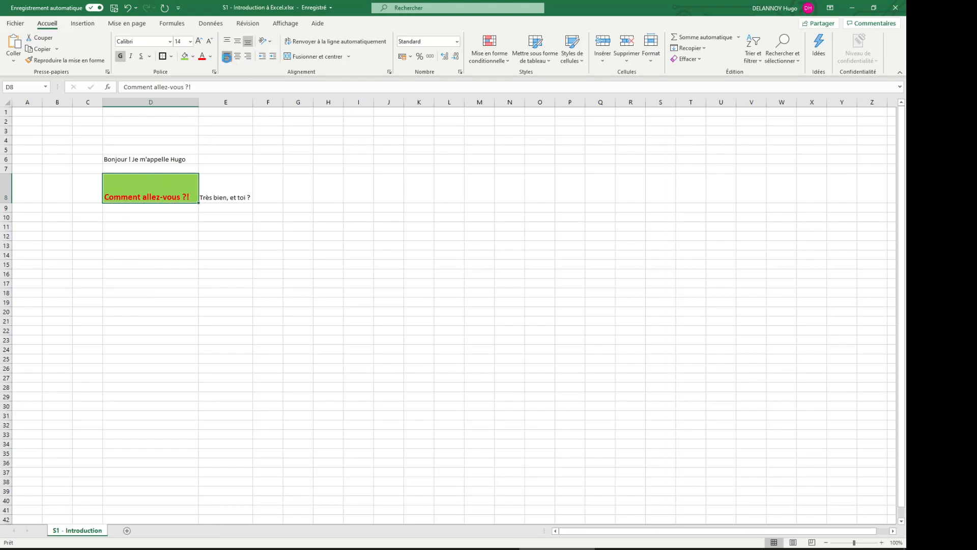
left_click(237, 57)
left_click(248, 57)
left_click(237, 57)
left_click(227, 57)
left_click(237, 56)
left_click(248, 56)
left_click(238, 56)
left_click(228, 57)
Try the top, middle and bottom alignments on cell D8 and centre its text vertically and horizontally.
left_click(227, 41)
left_click(238, 41)
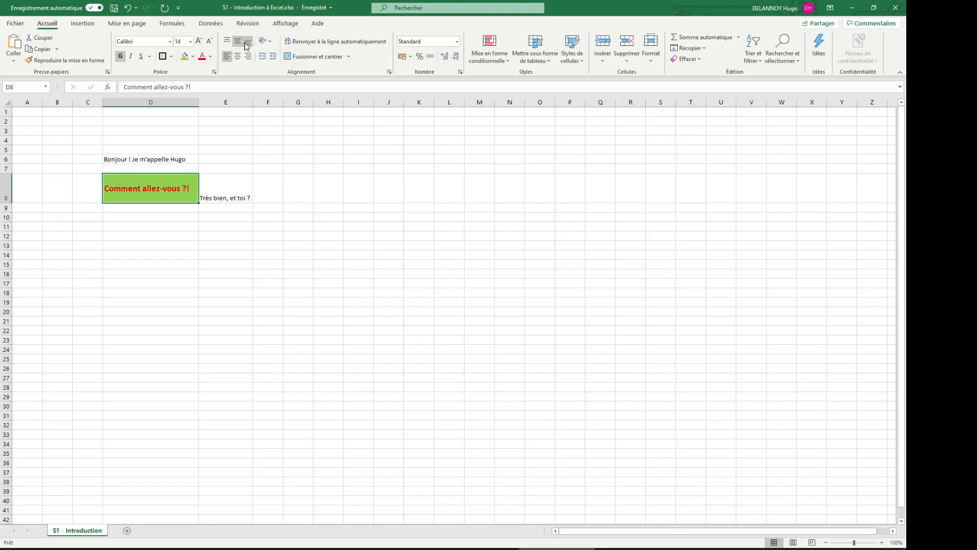
left_click(248, 43)
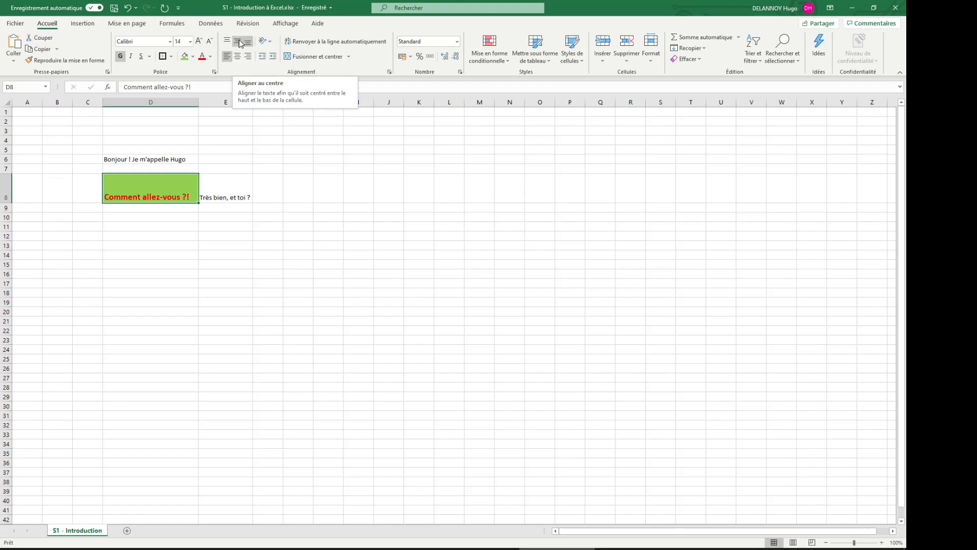
left_click(239, 42)
left_click(238, 56)
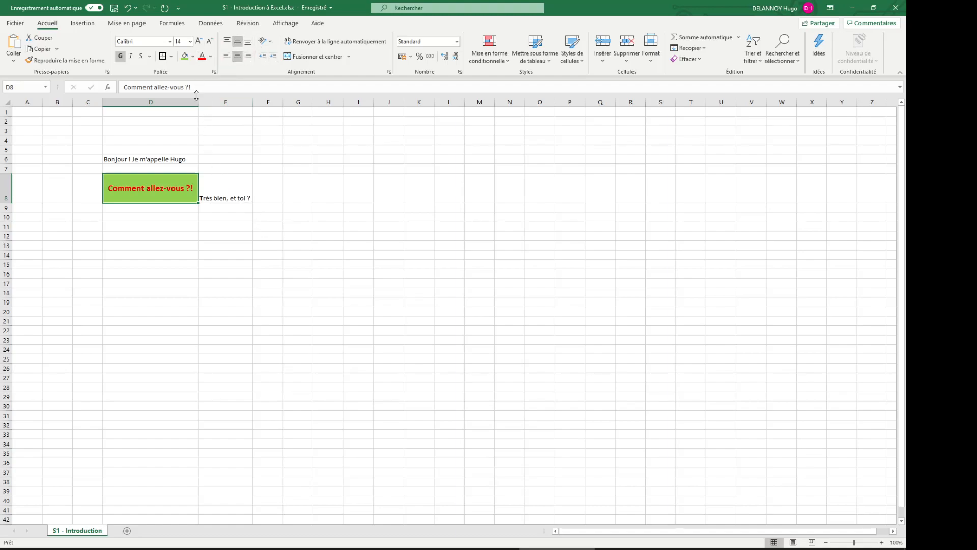
Angle the text of cell D8 clockwise and increase row 8's height until the whole text fits.
left_click(265, 40)
left_click(273, 68)
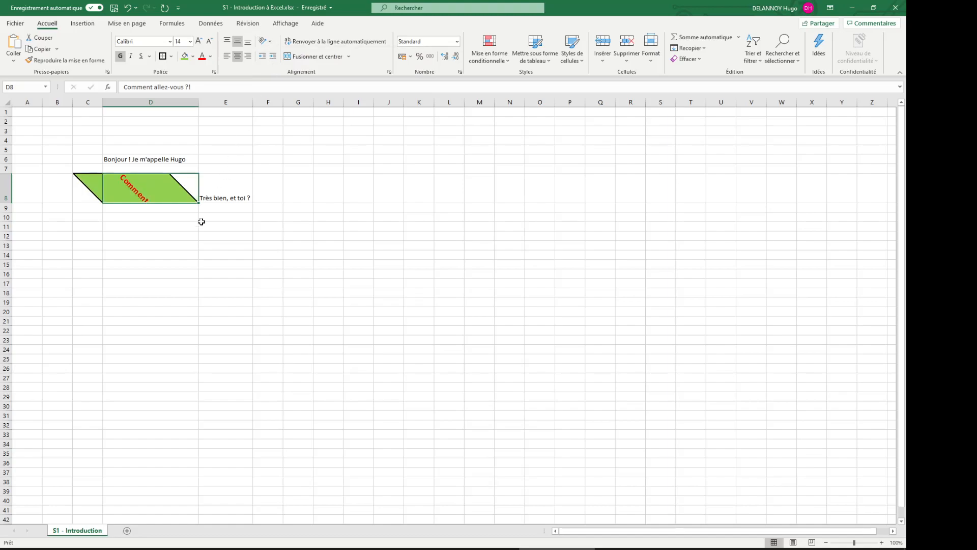
left_click_drag(6, 203, 6, 242)
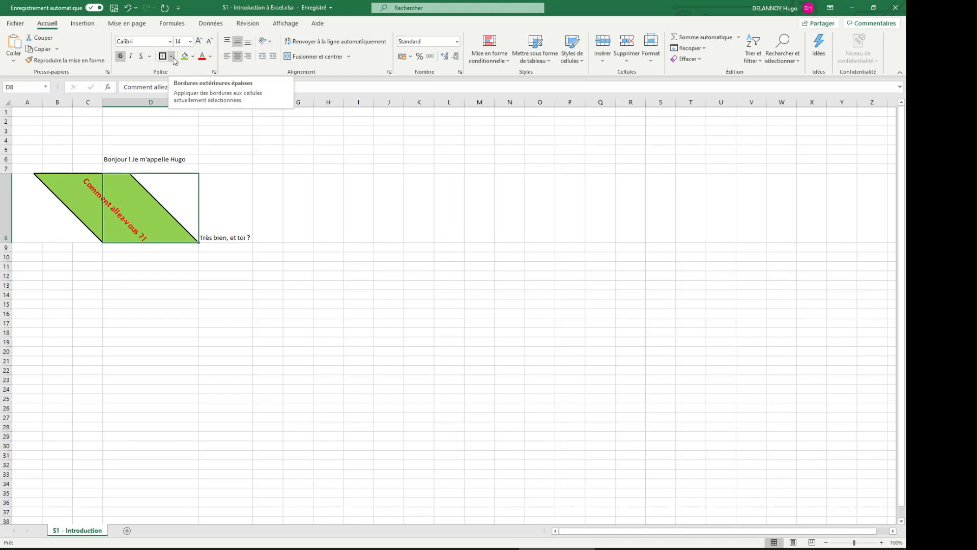
Check the remaining "Enregistrer" item of the list in the slide show and return to the Excel workbook.
mouse_move(367, 547)
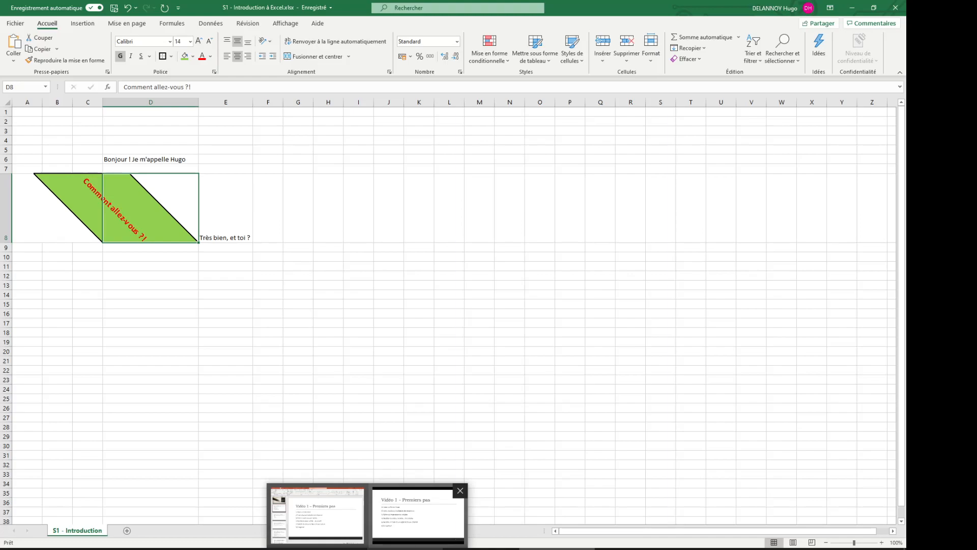
left_click(418, 514)
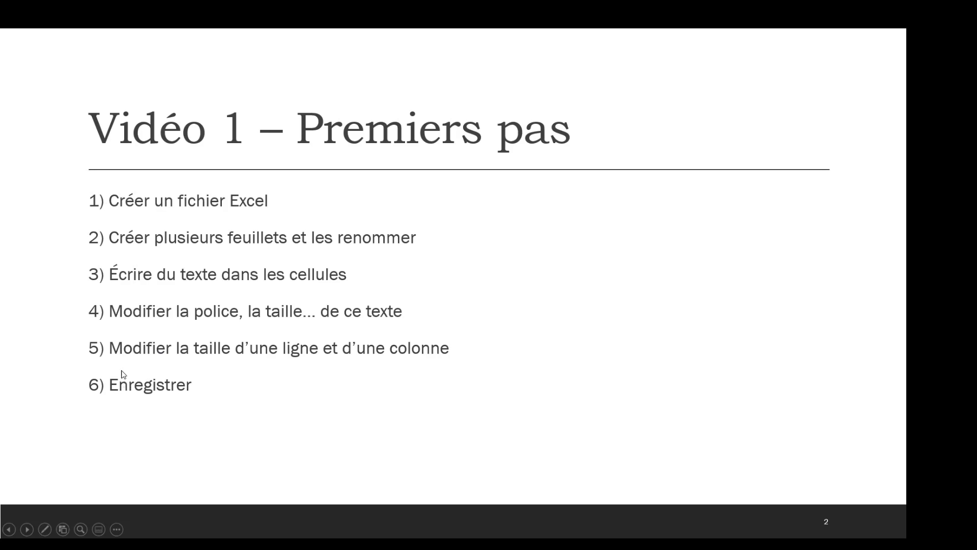
key("alt+Tab")
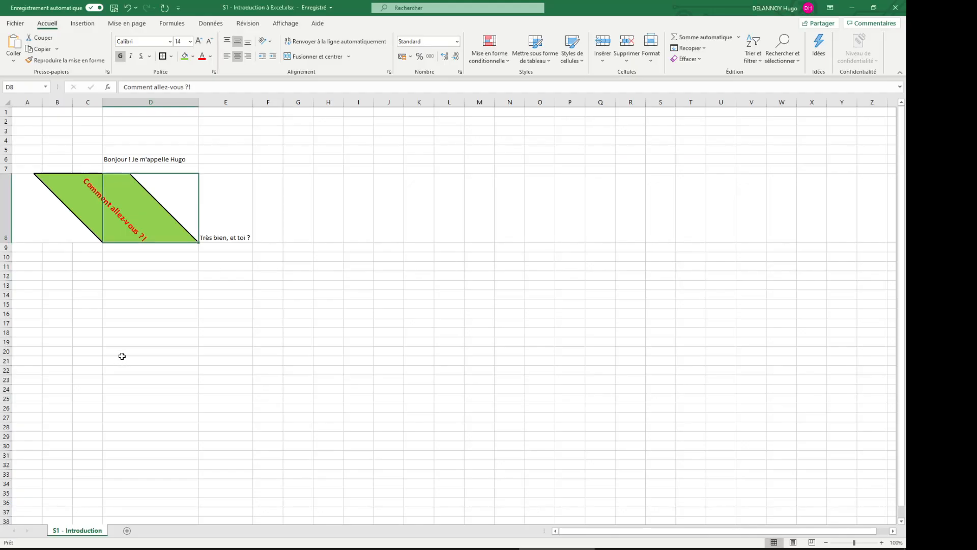
Save the workbook and look over the saving options on the file page before returning to the sheet.
left_click(112, 9)
left_click(15, 24)
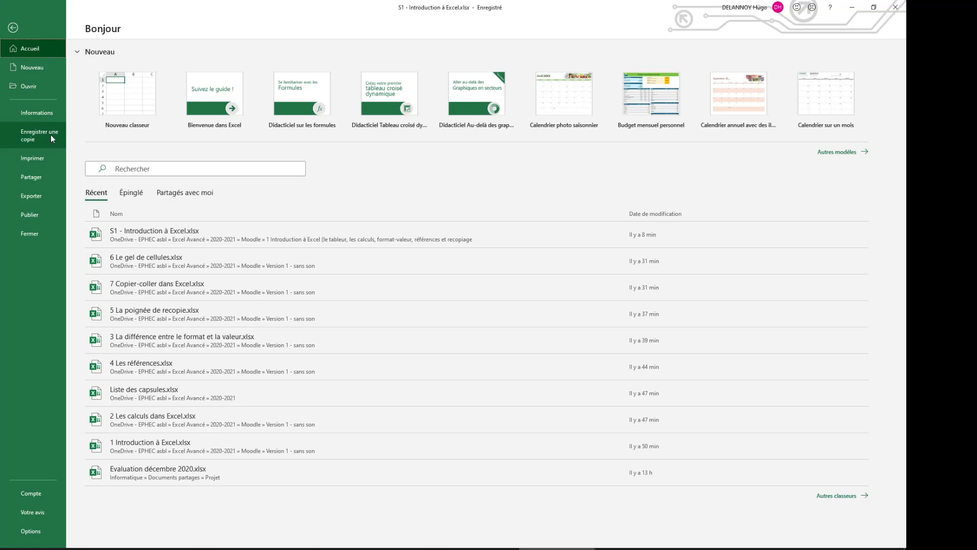
left_click(13, 26)
Enter the shortcut text "Ctrl+S" in cell F11 and its meaning "Enregistrer" in cell G11.
left_click(357, 210)
left_click(348, 280)
left_click(276, 265)
type("Ct")
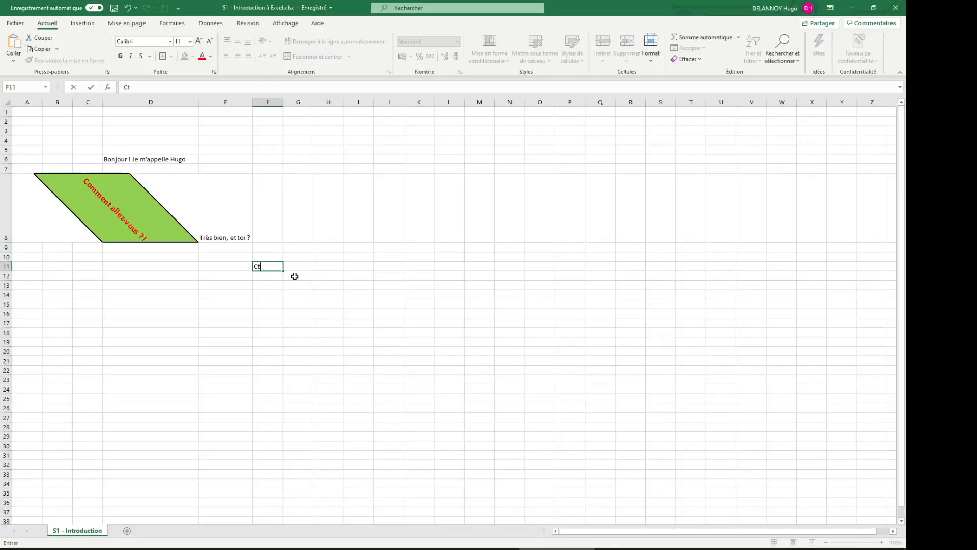
type("rl+S")
key("Tab")
type("Enrei")
type("st")
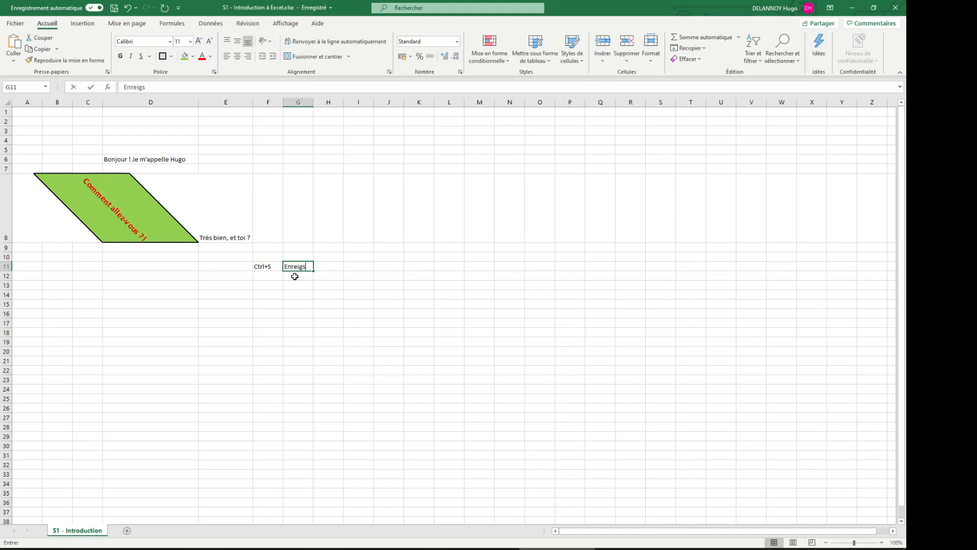
key("BackSpace")
key("BackSpace")
key("BackSpace")
type("gistrer")
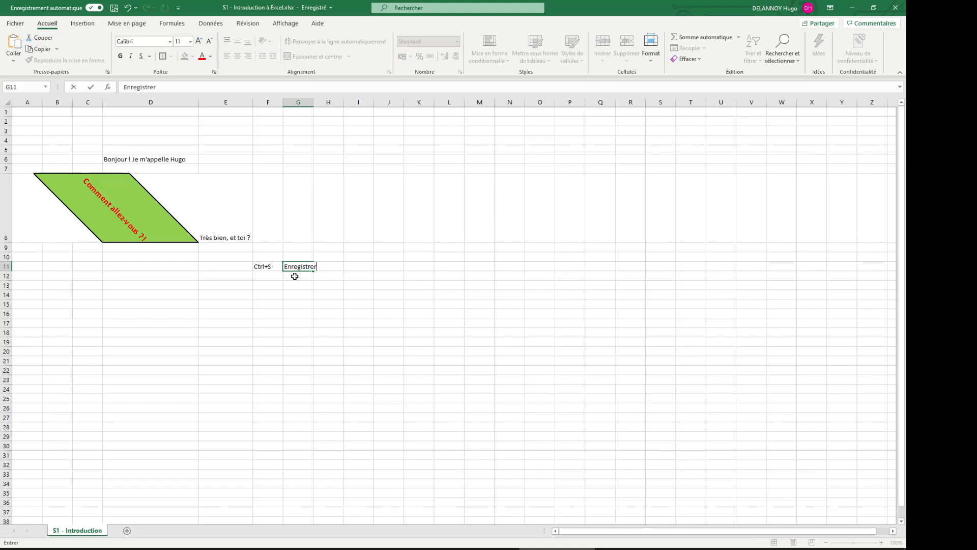
key("Return")
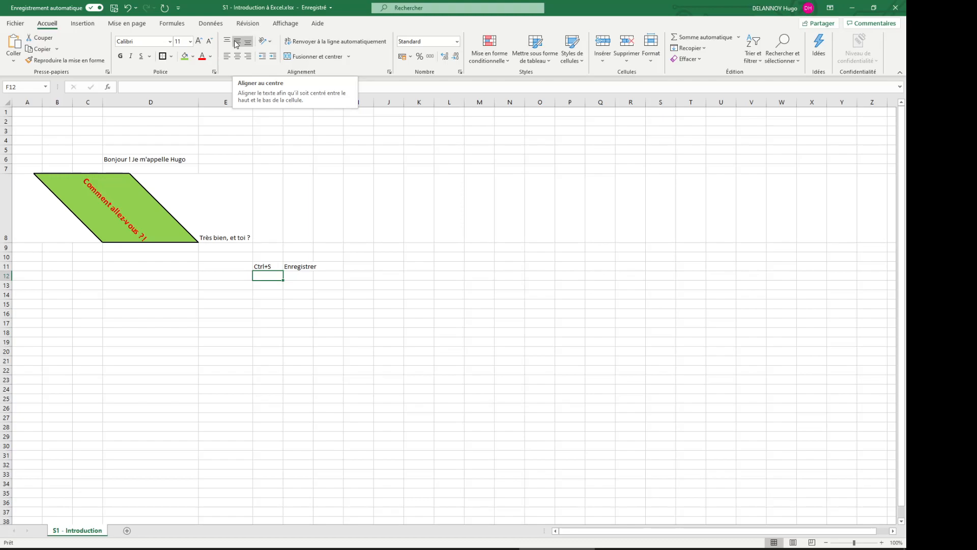
Look over the insertion, page layout, formula, data, review and view commands, return to the home commands and save the workbook.
left_click(82, 23)
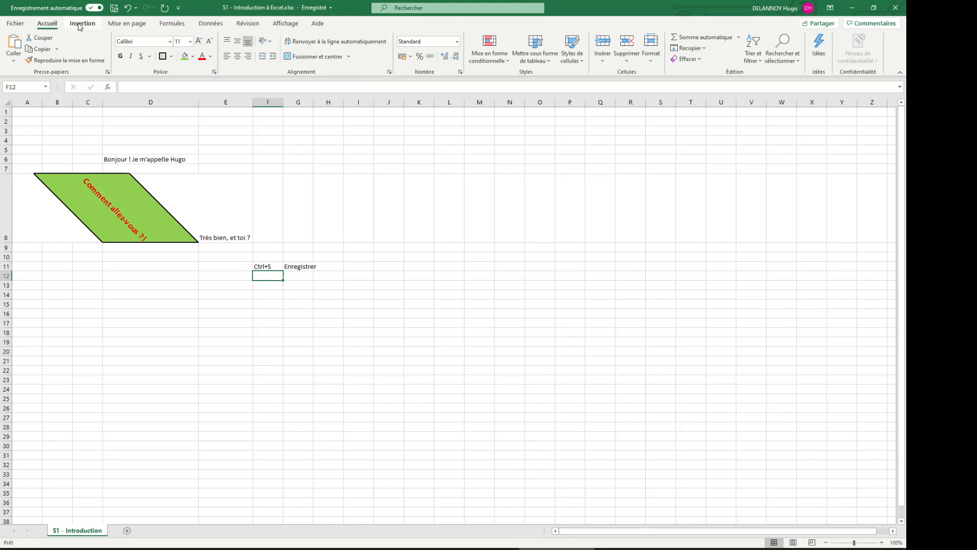
left_click(111, 25)
left_click(171, 24)
left_click(202, 26)
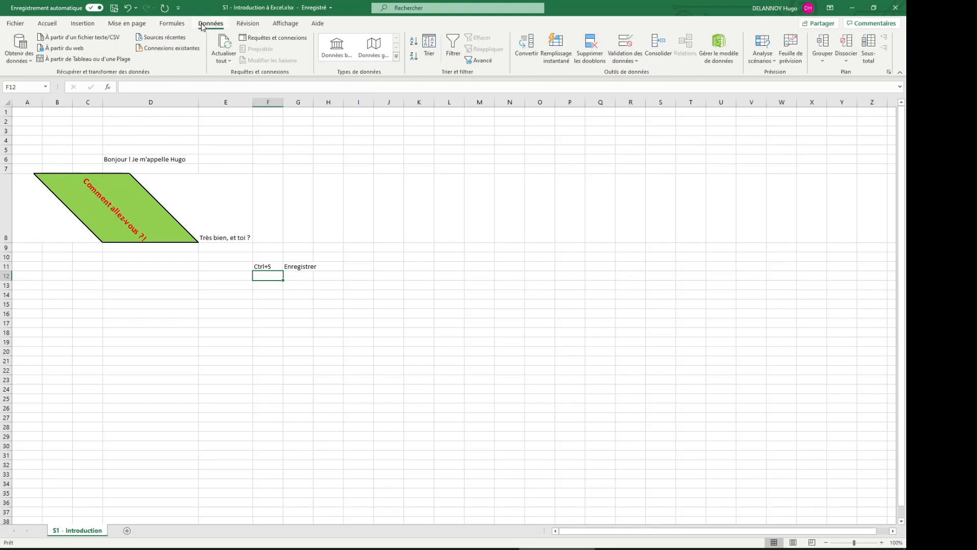
left_click(247, 24)
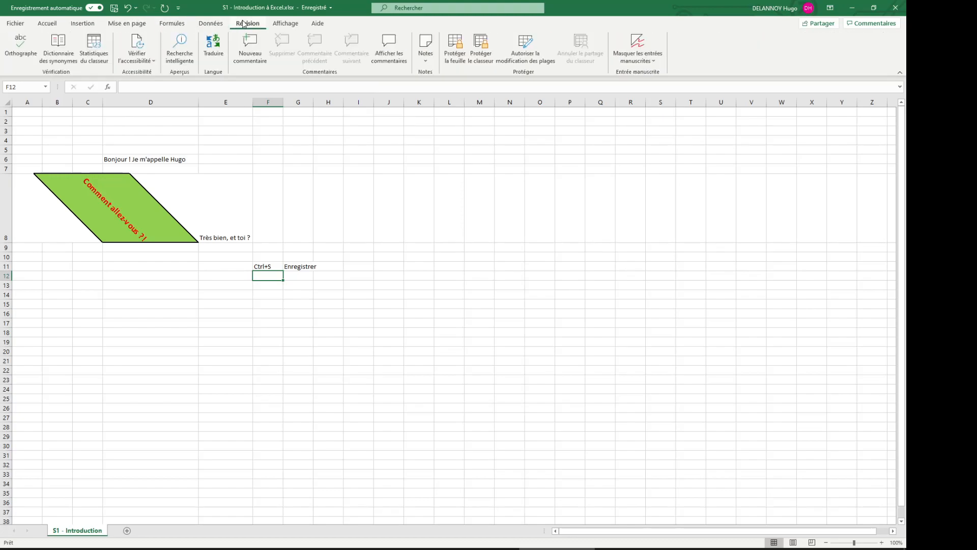
left_click(274, 28)
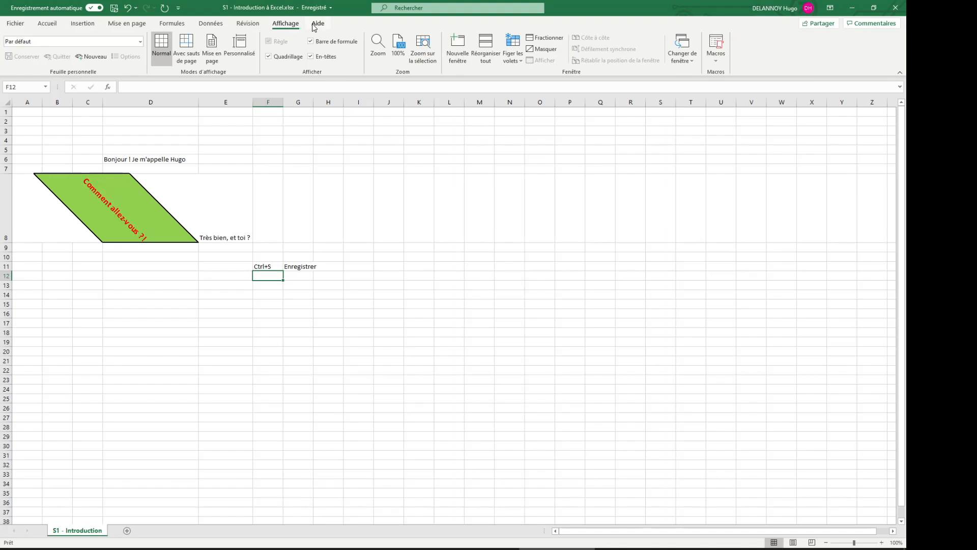
left_click(51, 26)
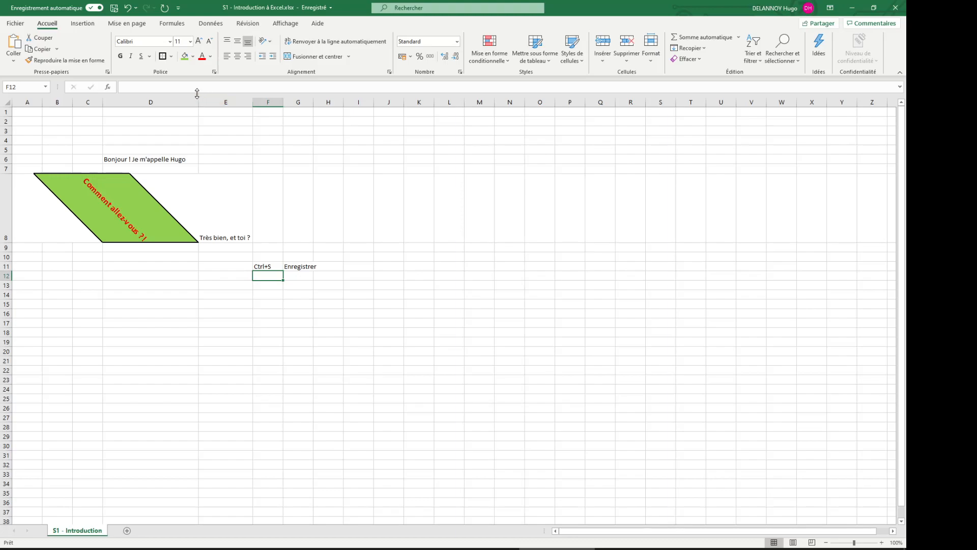
key("ctrl+s")
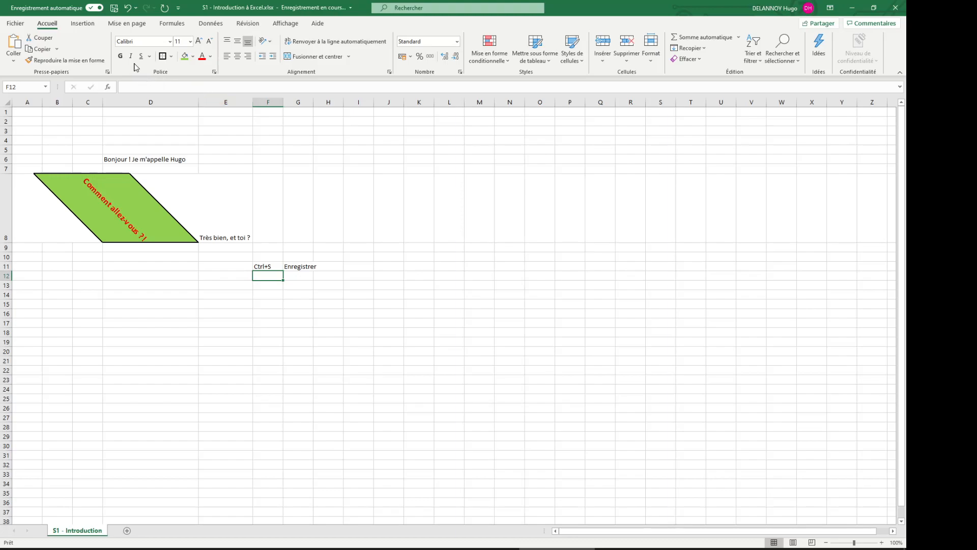